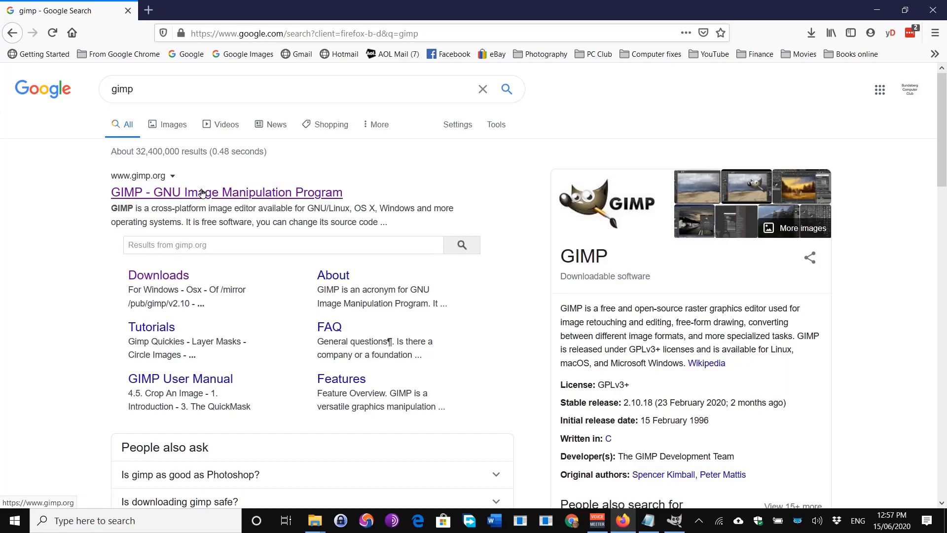
# Download gimp-2.10.20-setup-1.exe from gimp.org and confirm in Downloads that it finished.
pyautogui.click(202, 193)
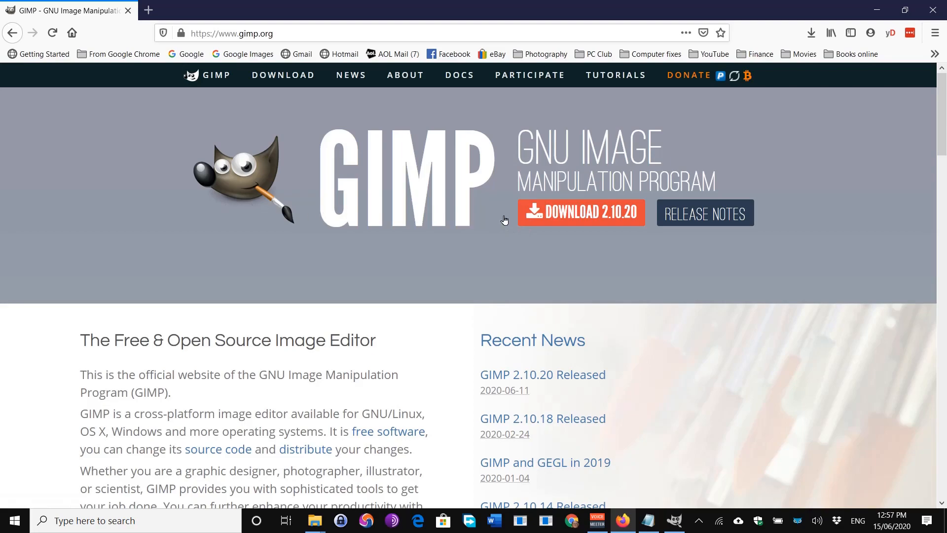
pyautogui.click(582, 218)
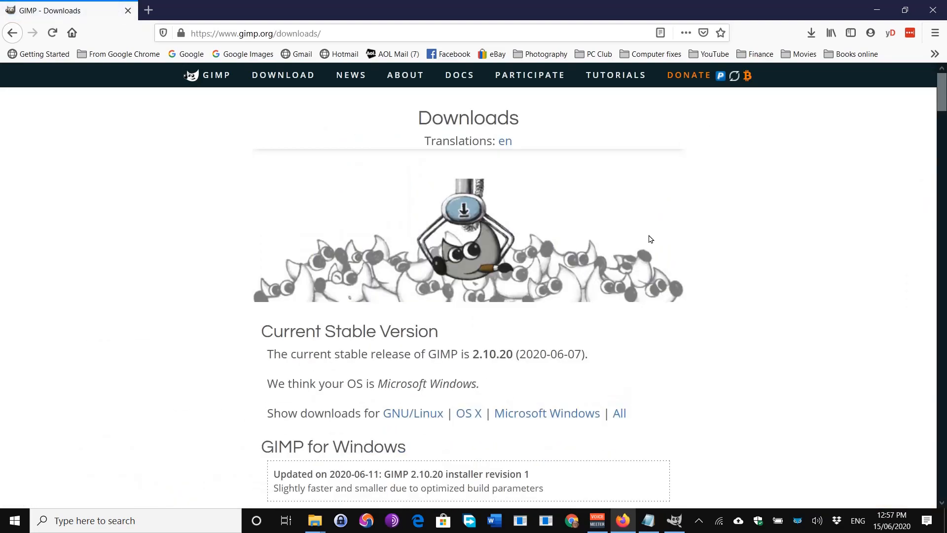
pyautogui.scroll(-3, 650, 239)
pyautogui.scroll(-1, 653, 241)
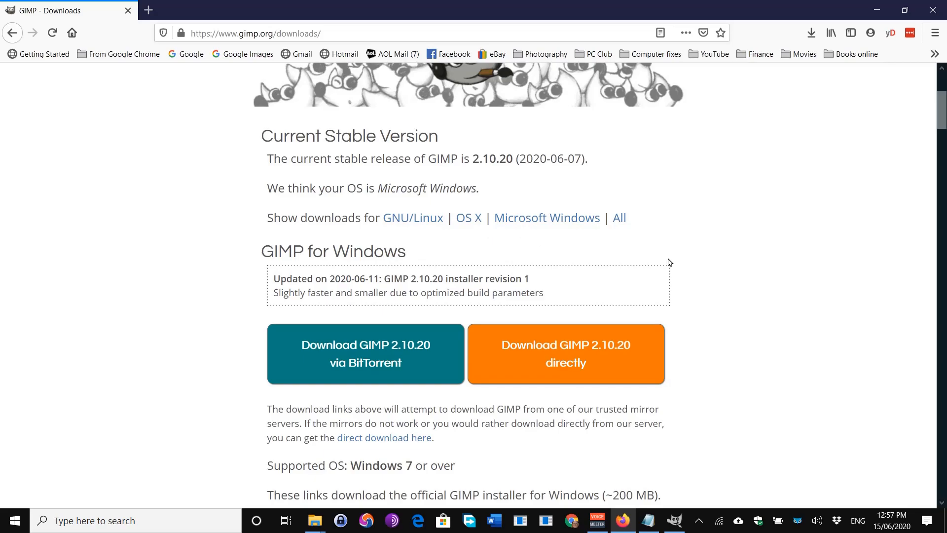
pyautogui.scroll(-2, 668, 259)
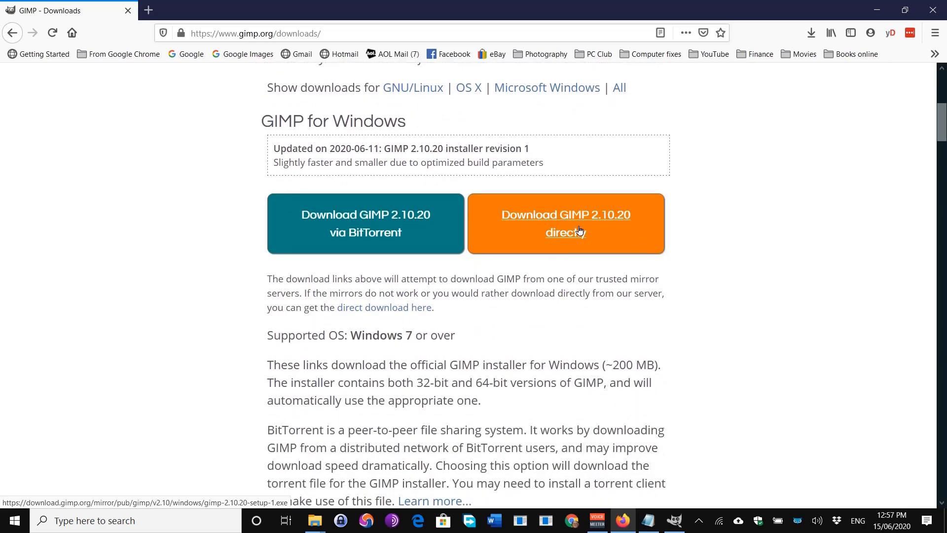
pyautogui.scroll(3, 580, 231)
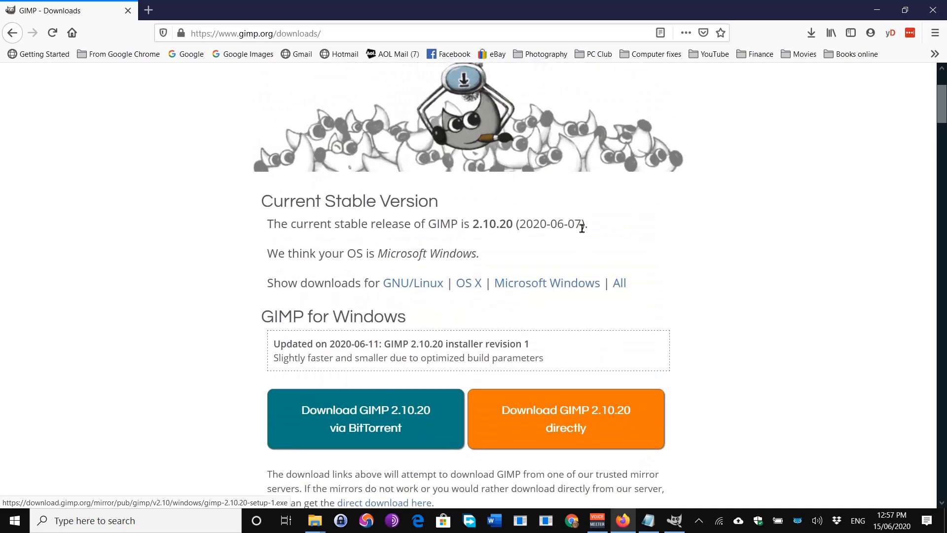
pyautogui.click(811, 33)
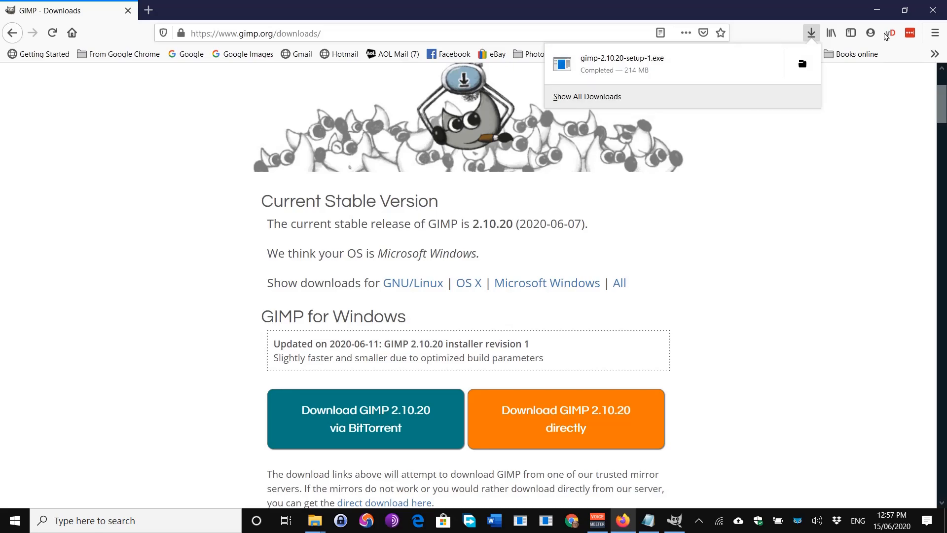
# Close Firefox and copy 'Grandpa and Grandma at Bills wedding 1977.jpg' in the Grandparents folder.
pyautogui.click(933, 10)
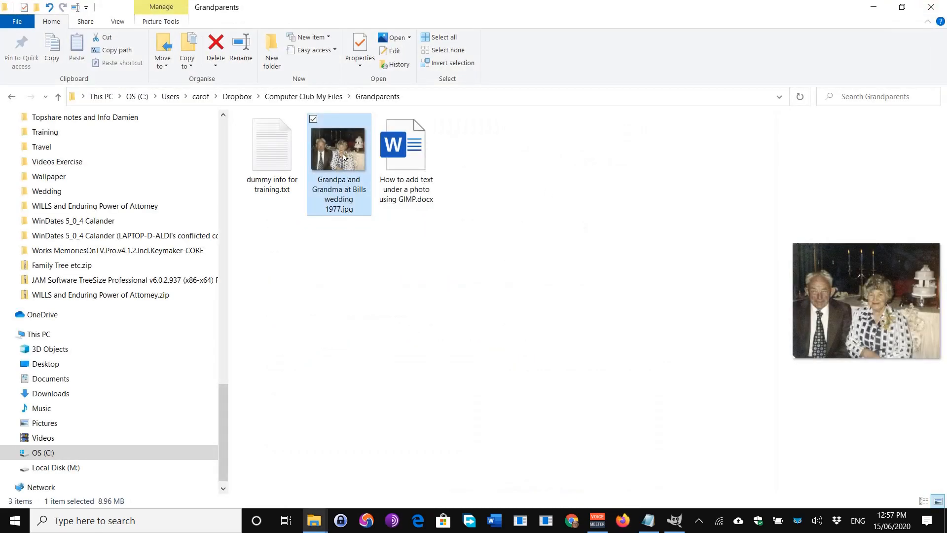
pyautogui.moveTo(351, 158)
pyautogui.rightClick(344, 158)
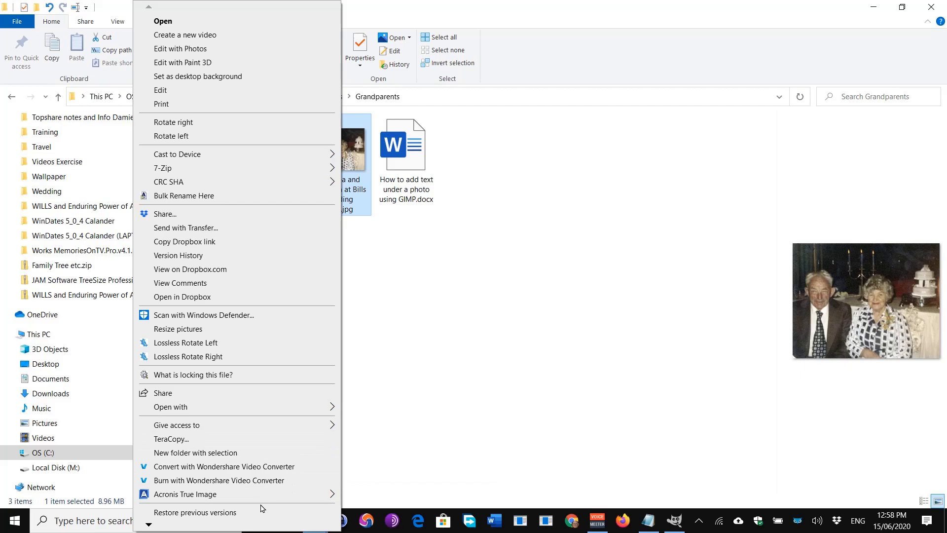
pyautogui.moveTo(165, 530)
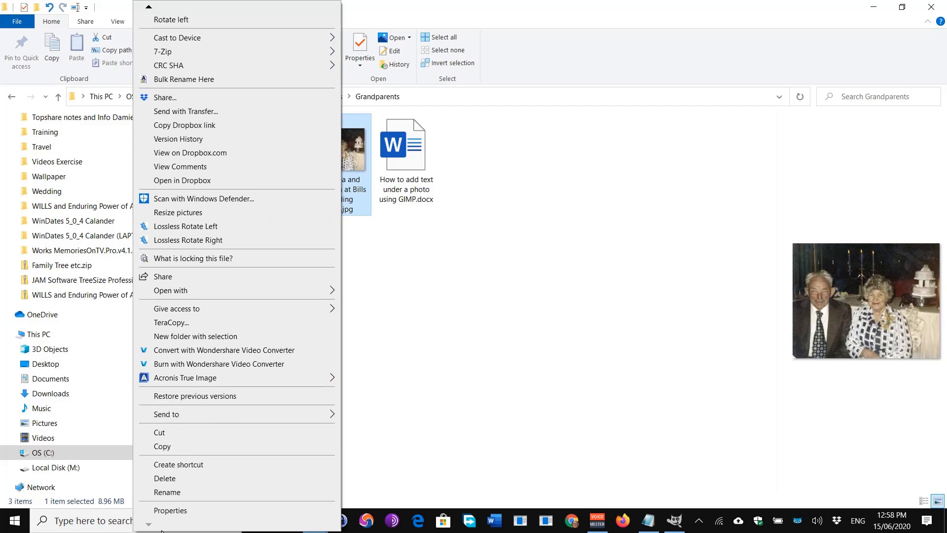
pyautogui.click(167, 446)
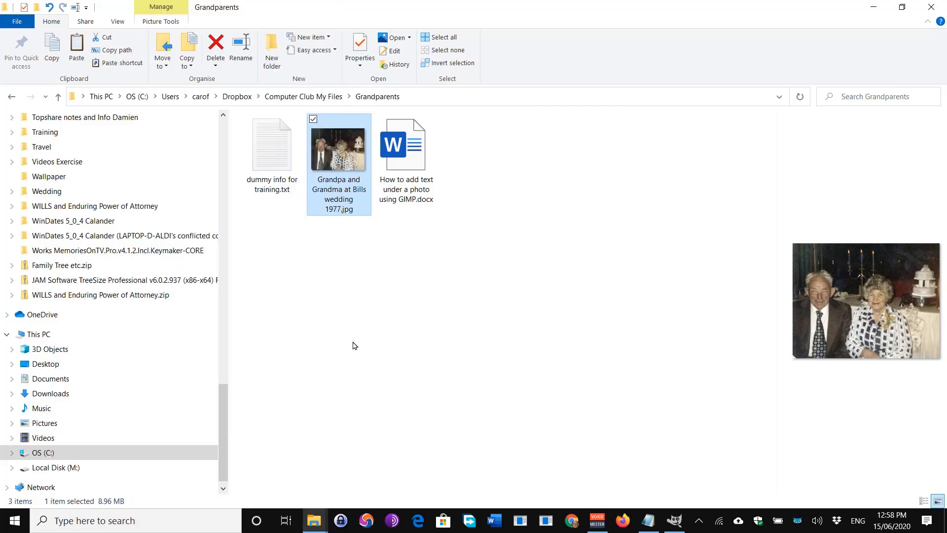
pyautogui.click(301, 272)
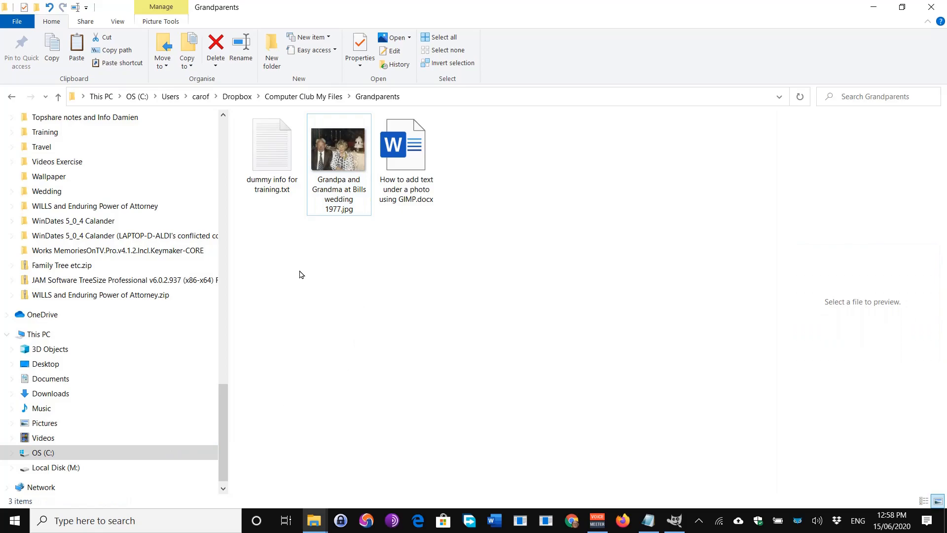
# Paste a duplicate of the photo and rename its '- Copy' suffix to '- Caption'.
pyautogui.rightClick(300, 274)
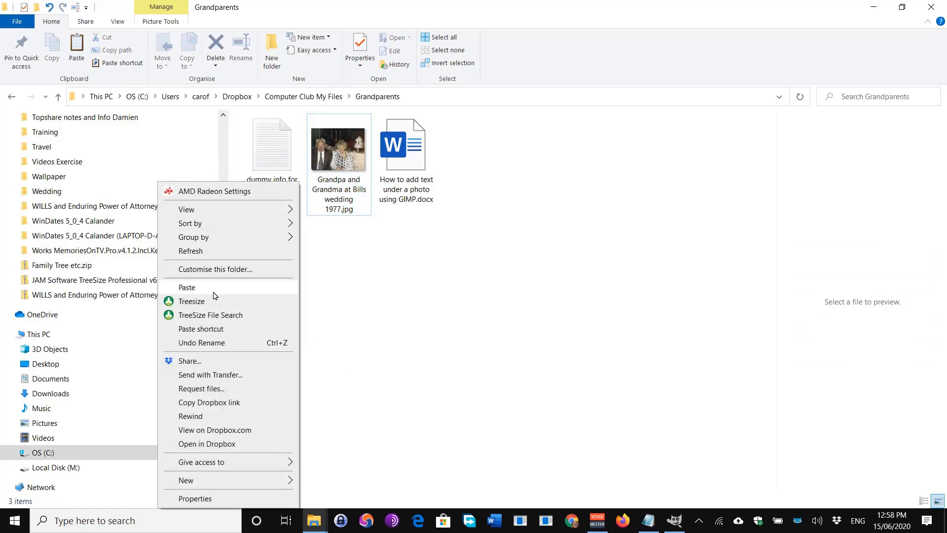
pyautogui.click(190, 288)
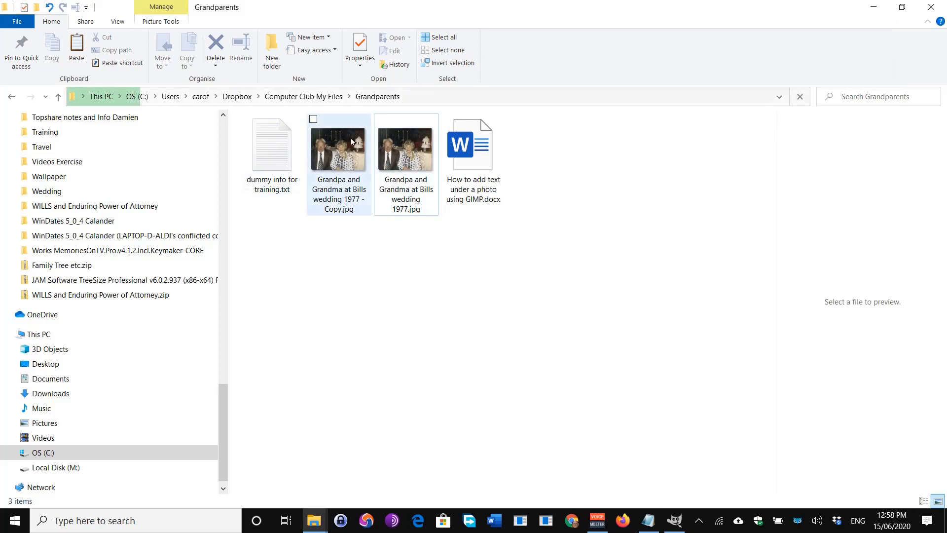
pyautogui.click(334, 213)
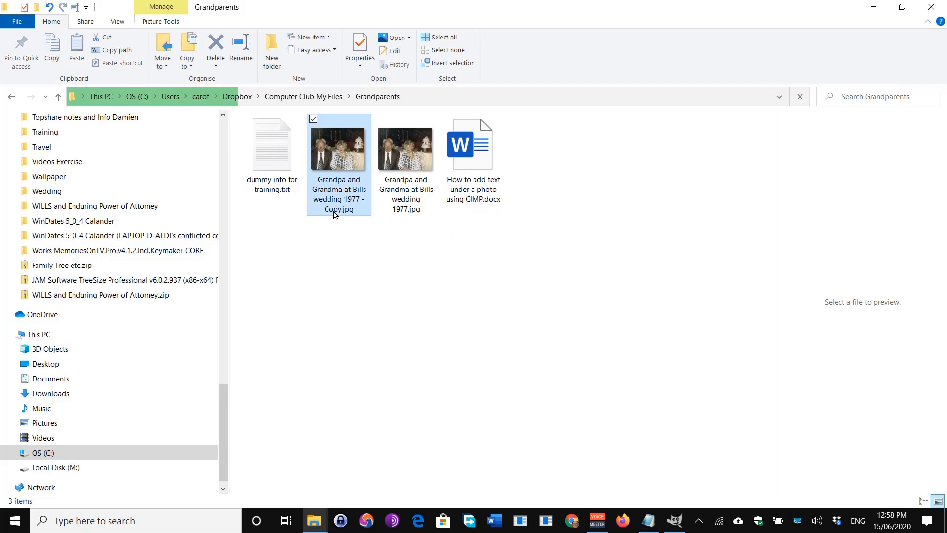
pyautogui.click(334, 210)
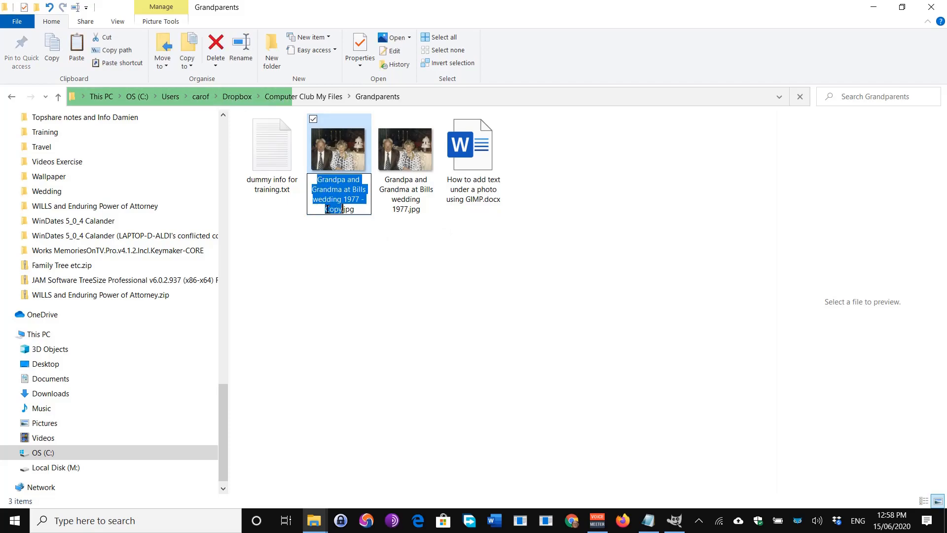
pyautogui.click(327, 209)
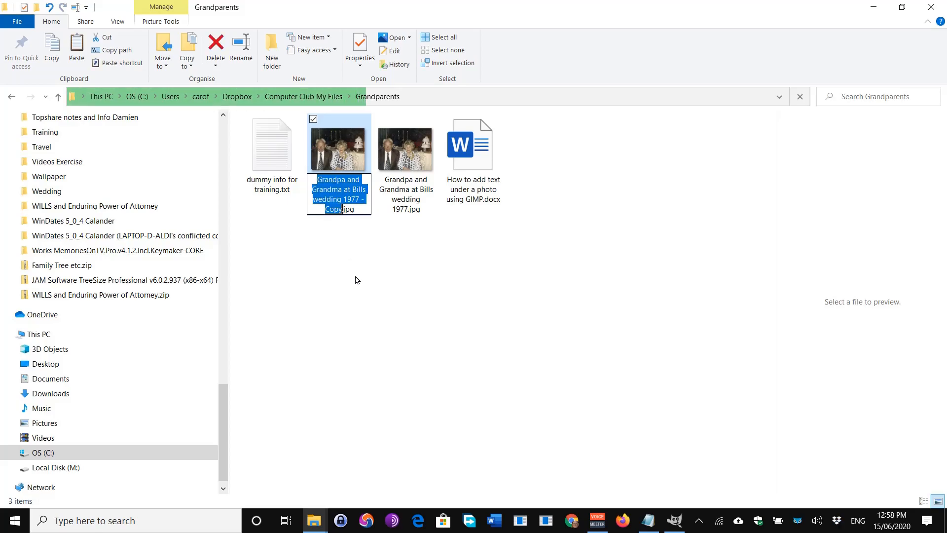
pyautogui.press('BackSpace')
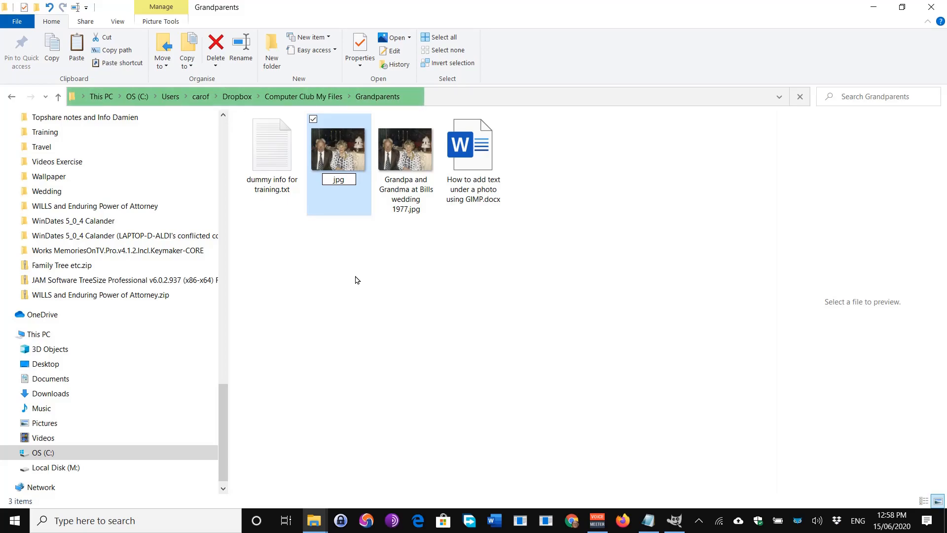
pyautogui.press('Escape')
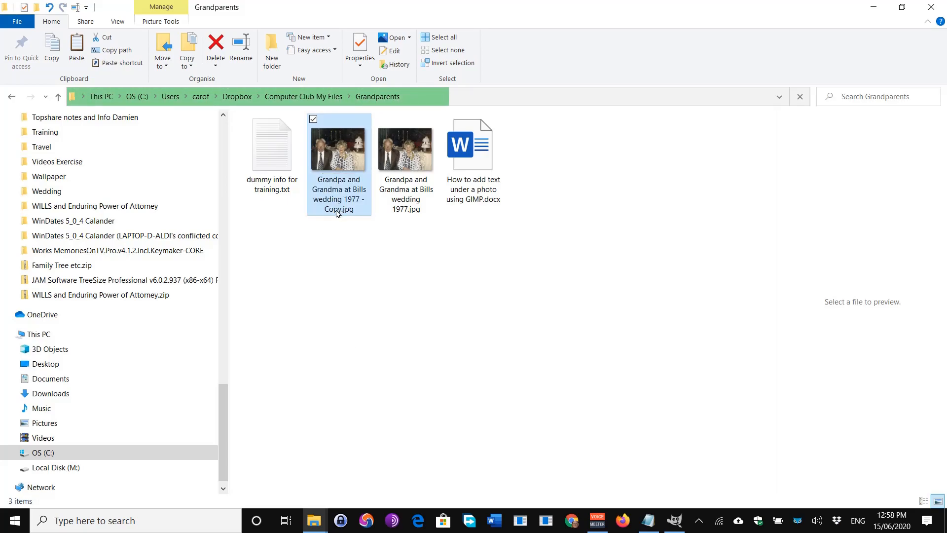
pyautogui.click(337, 213)
pyautogui.click(332, 206)
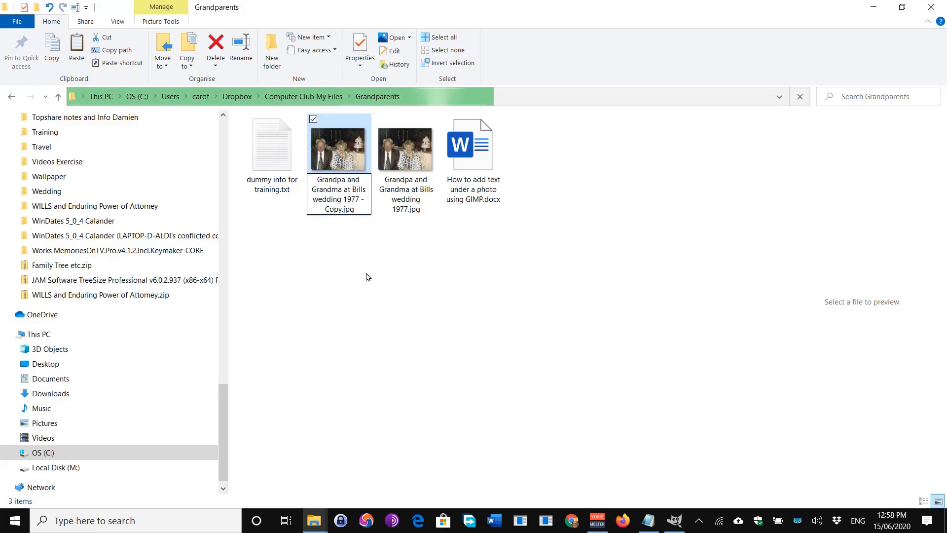
pyautogui.press('Delete')
pyautogui.press('Delete')
pyautogui.press('BackSpace')
pyautogui.write('aption')
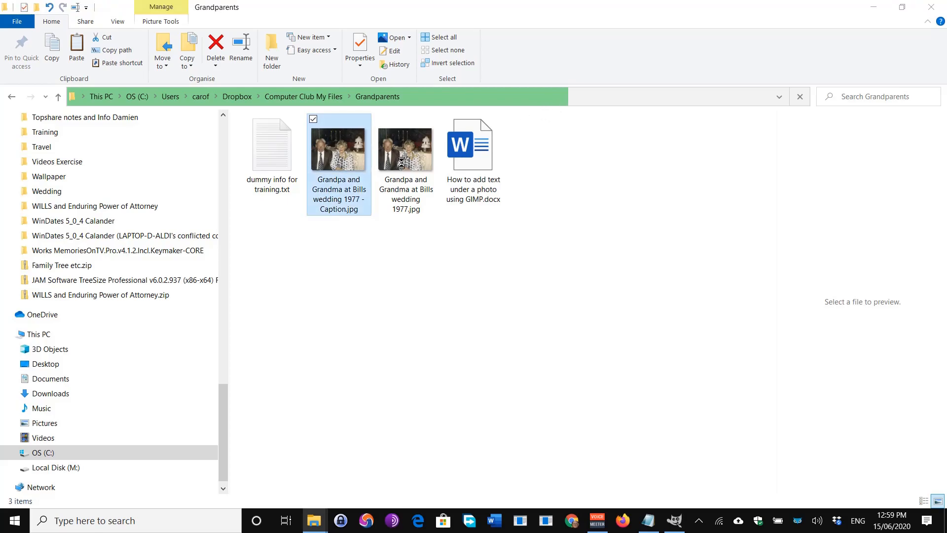
# Open 'Grandpa and Grandma at Bills wedding 1977 - Caption.jpg' in GIMP using Open with.
pyautogui.rightClick(350, 167)
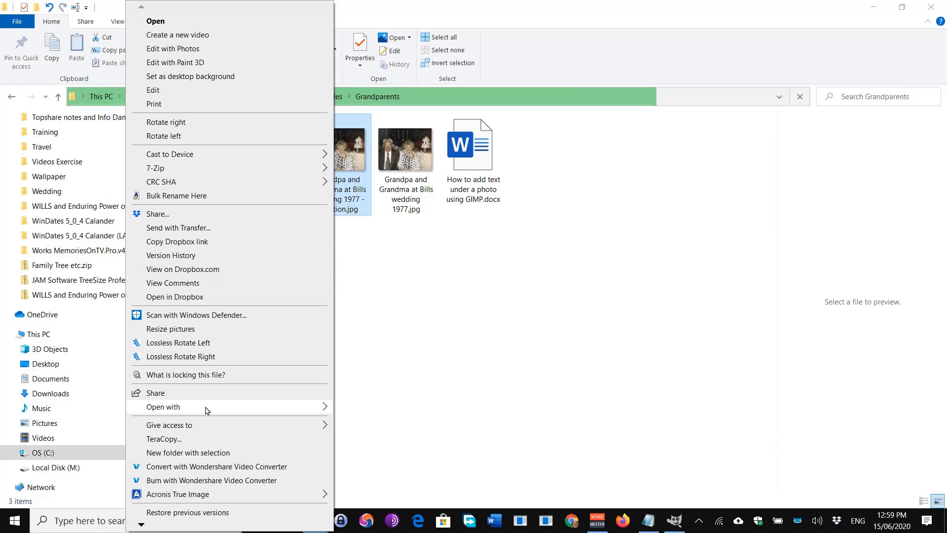
pyautogui.moveTo(206, 410)
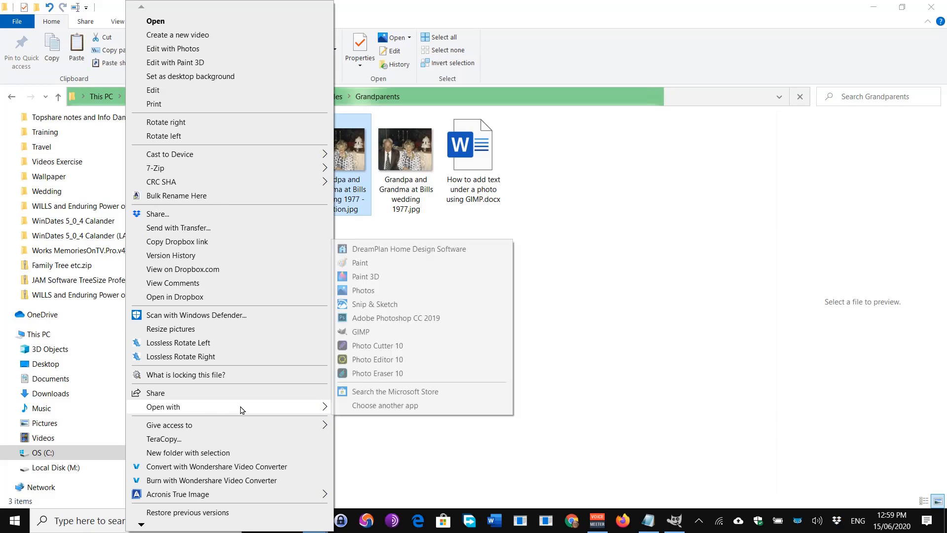
pyautogui.click(364, 333)
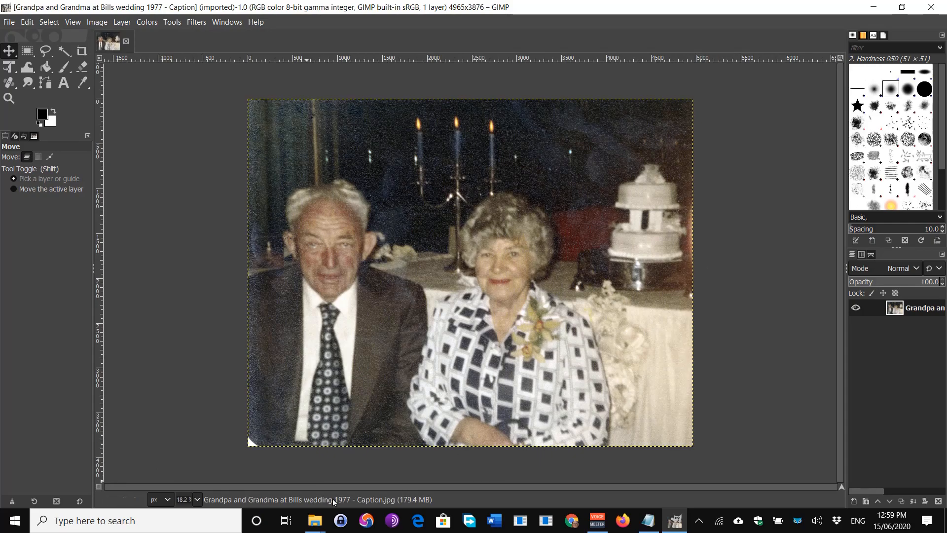
# Resize the canvas to 4965×5476 px with white fill, keeping the photo at the top.
pyautogui.click(101, 24)
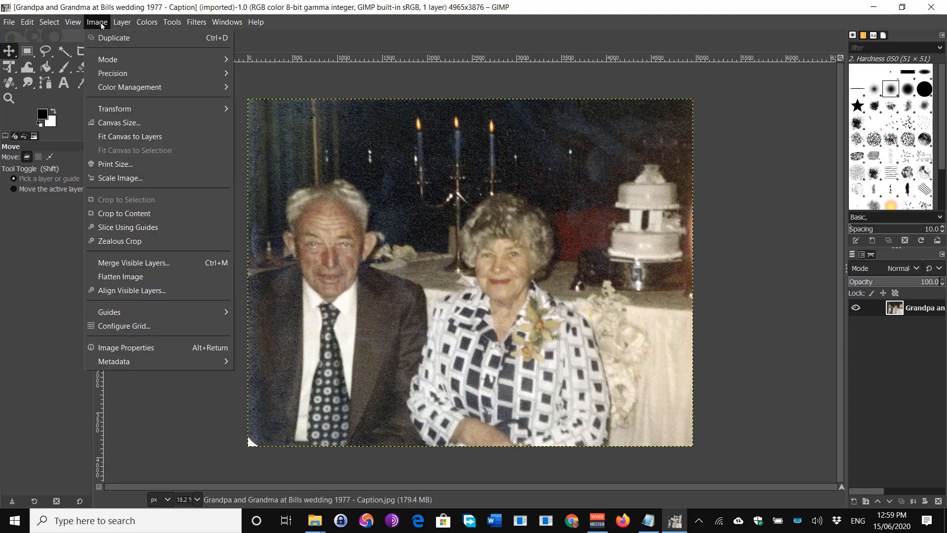
pyautogui.click(119, 125)
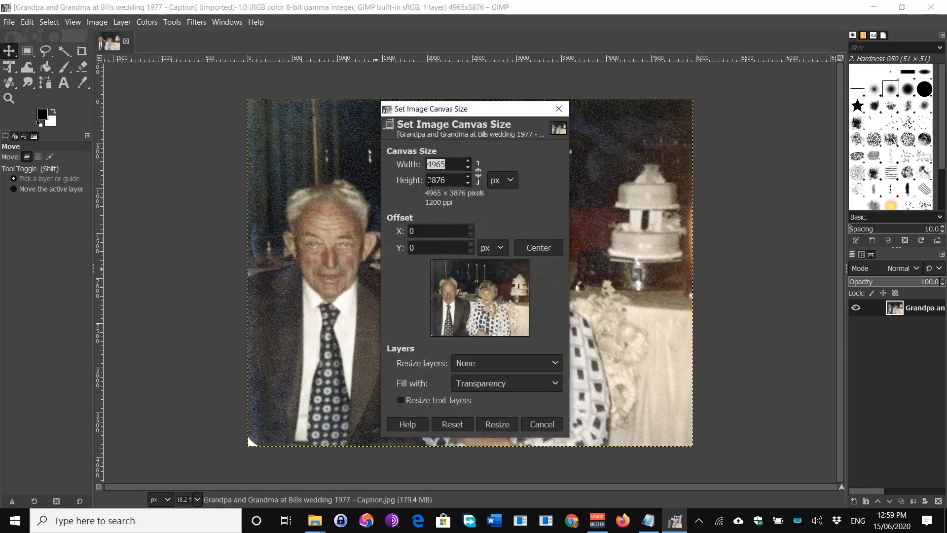
pyautogui.moveTo(427, 180); pyautogui.dragTo(436, 181)
pyautogui.write('54')
pyautogui.click(545, 249)
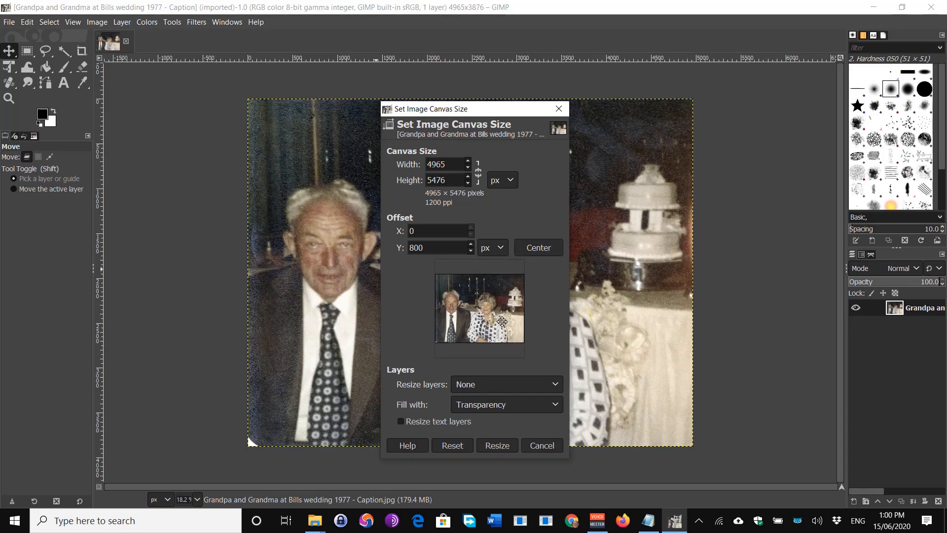
pyautogui.moveTo(501, 321); pyautogui.dragTo(500, 304)
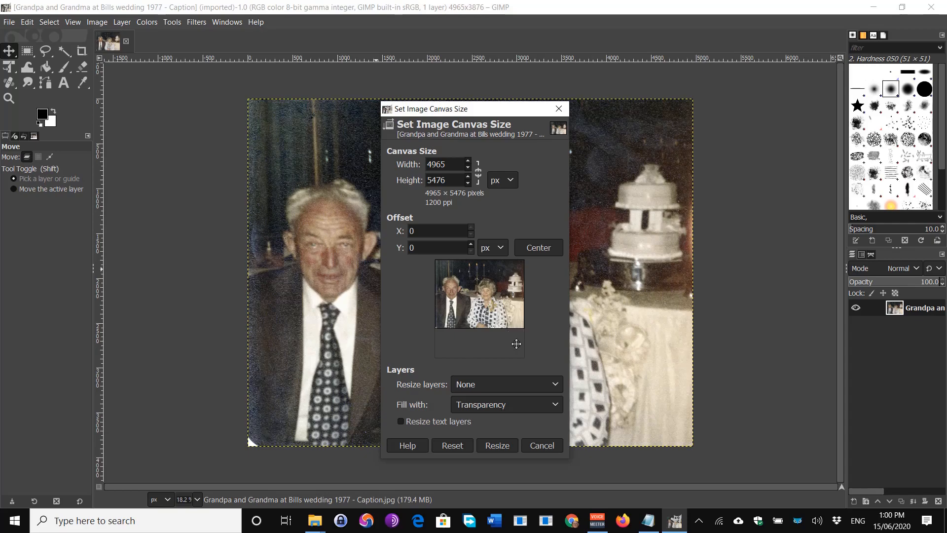
pyautogui.click(496, 382)
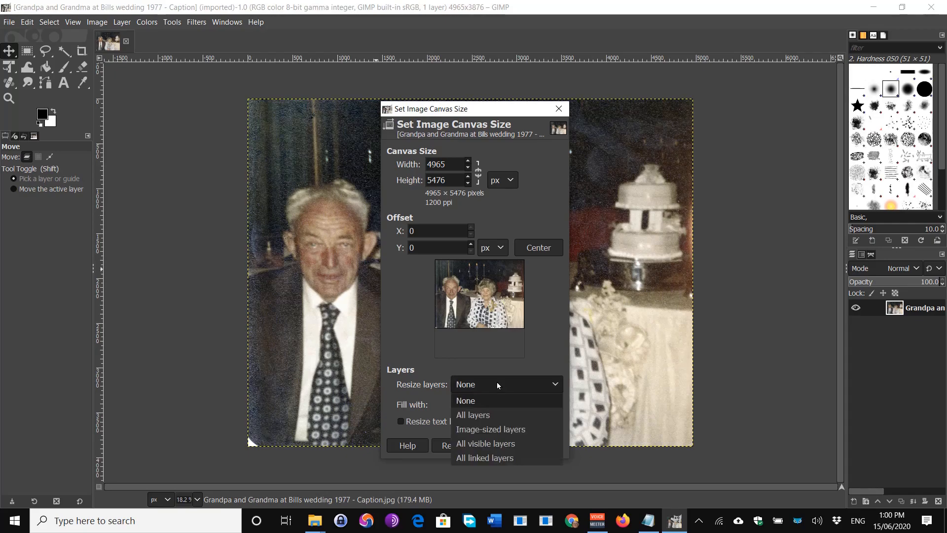
pyautogui.click(487, 412)
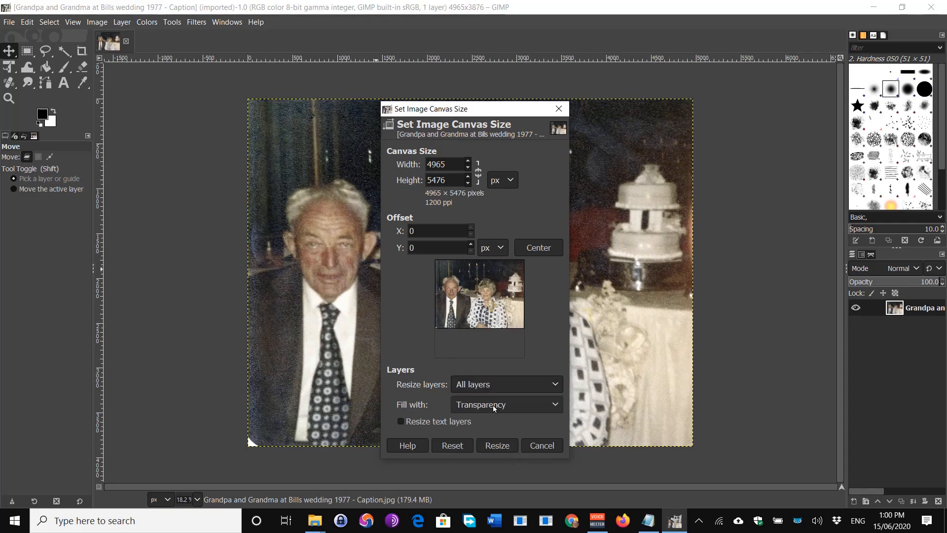
pyautogui.click(493, 404)
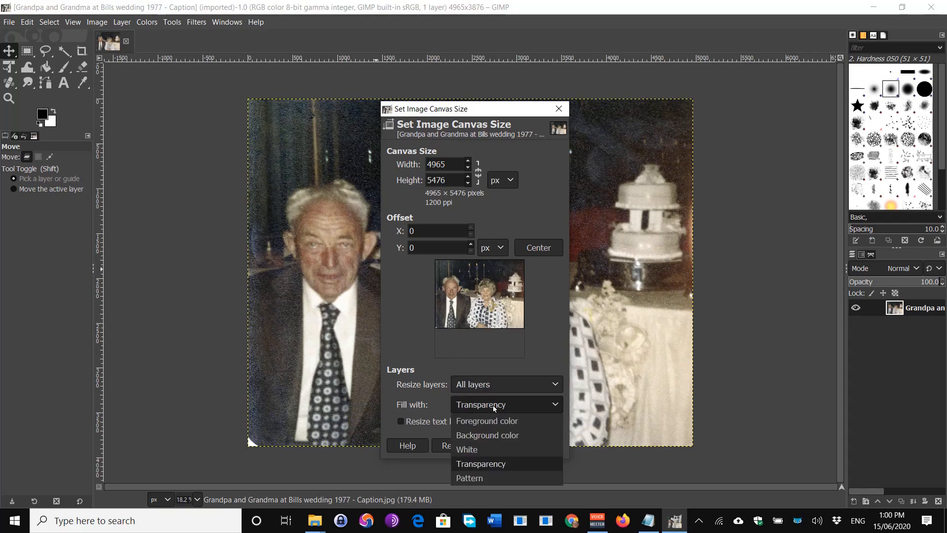
pyautogui.click(477, 449)
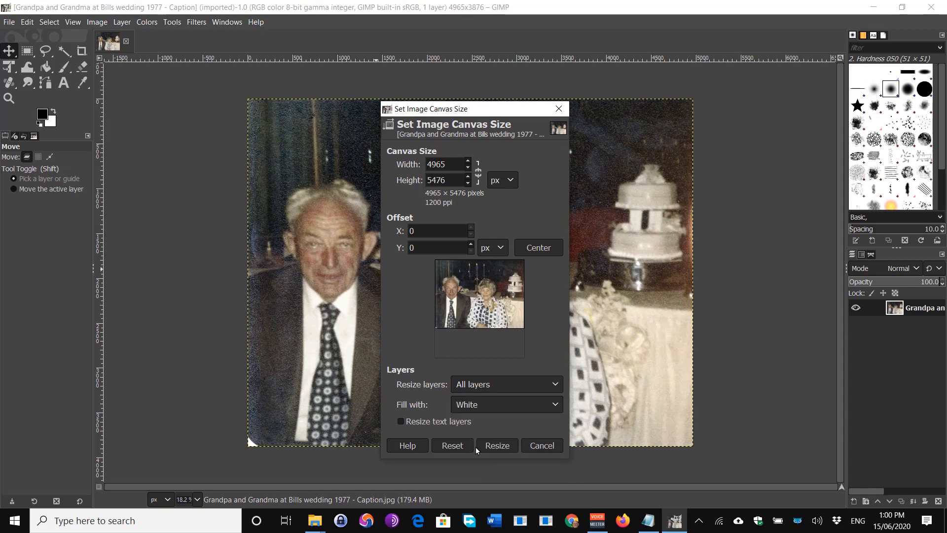
pyautogui.moveTo(499, 299); pyautogui.dragTo(498, 308)
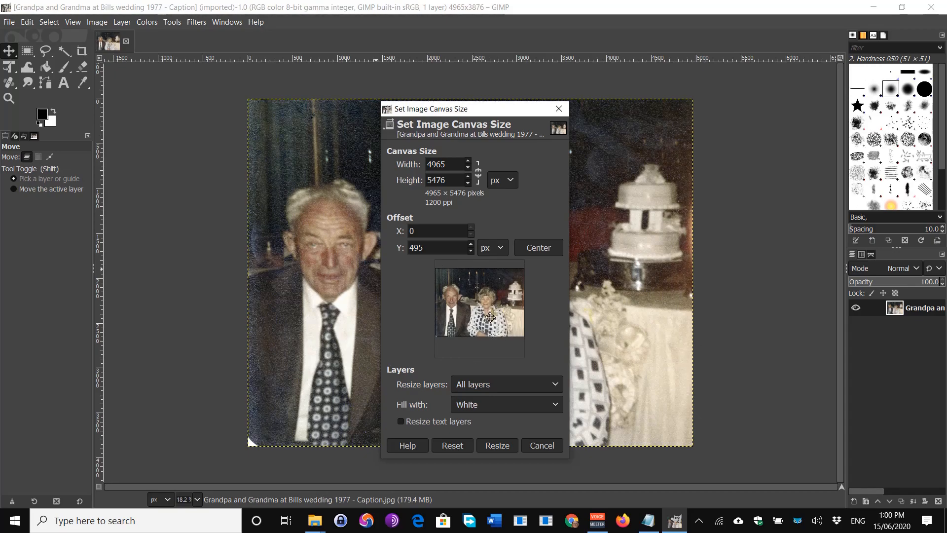
pyautogui.moveTo(490, 318); pyautogui.dragTo(486, 296)
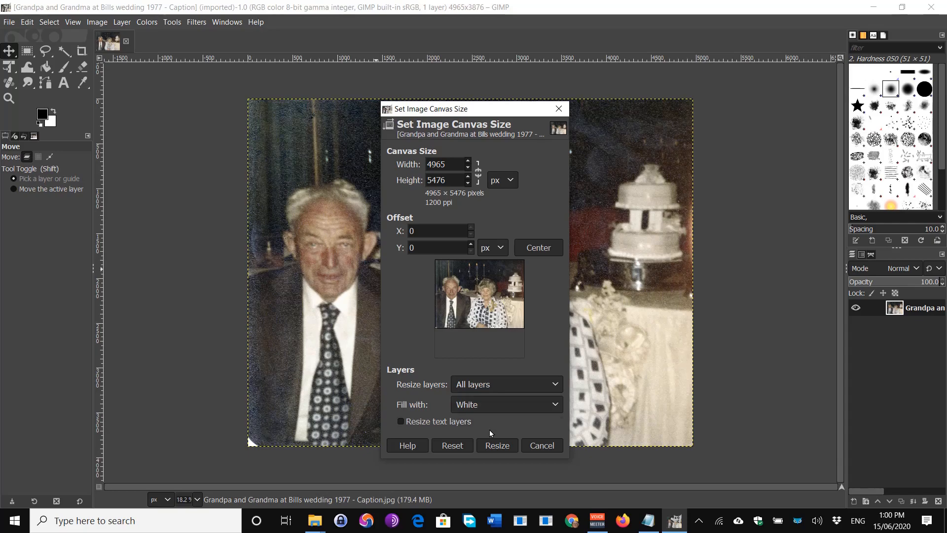
pyautogui.click(497, 446)
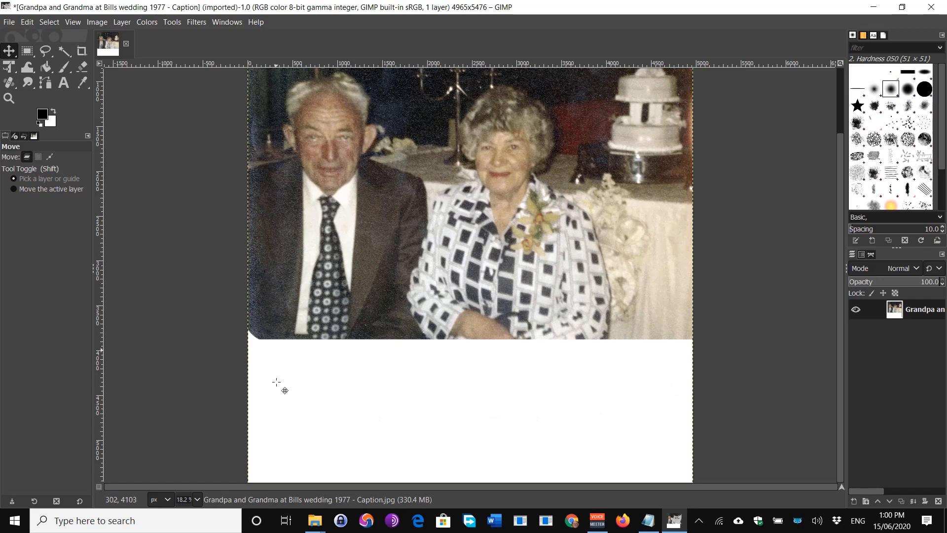
# Draw a text box across the white strip, set size 105, and bring up the colour chooser.
pyautogui.click(63, 84)
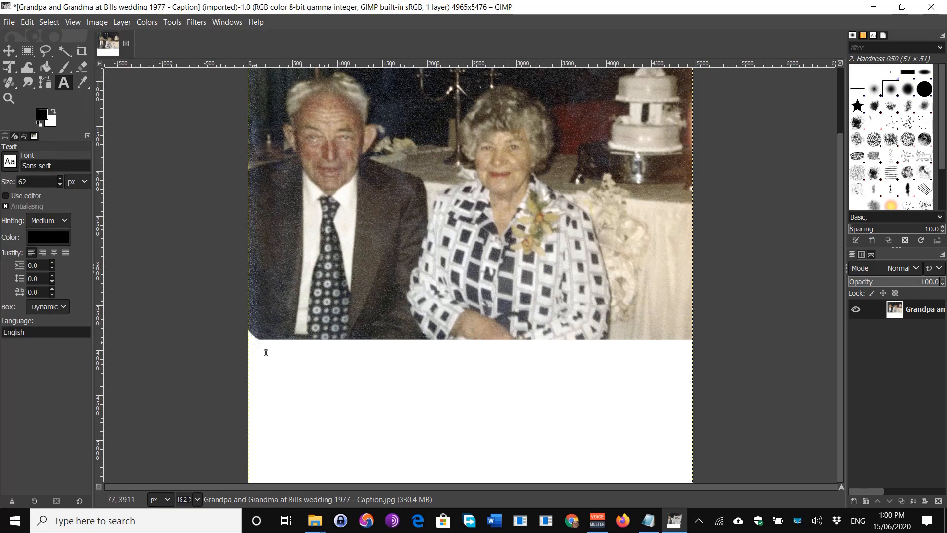
pyautogui.moveTo(257, 345); pyautogui.dragTo(685, 477)
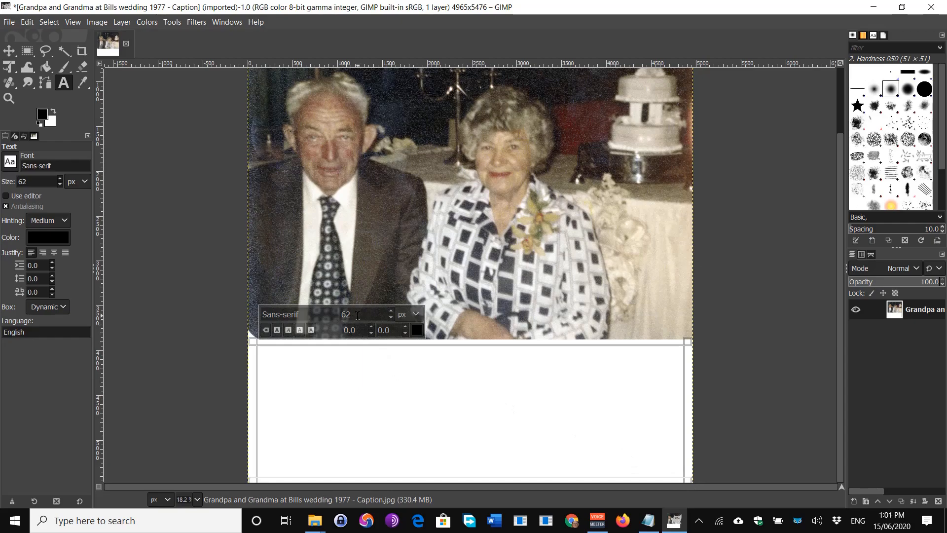
pyautogui.moveTo(357, 314); pyautogui.dragTo(309, 318)
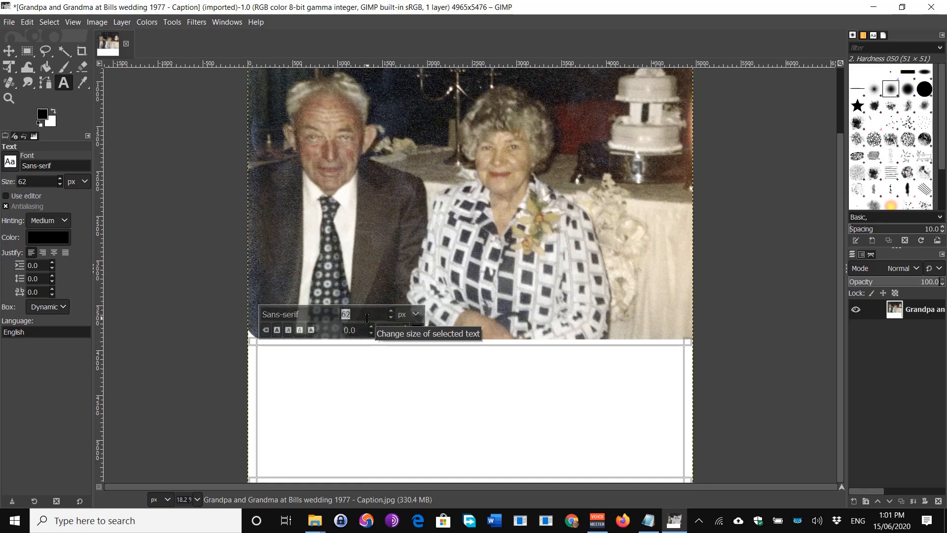
pyautogui.write('10')
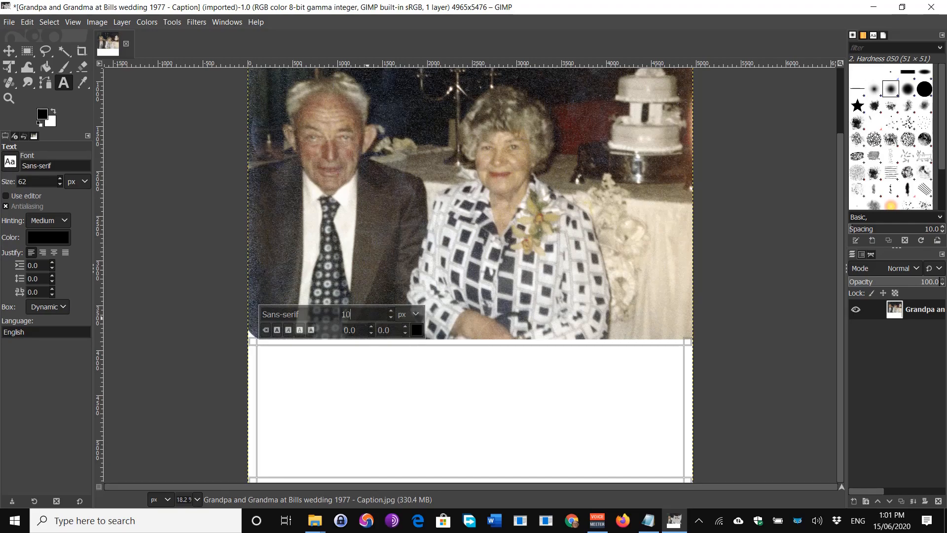
pyautogui.write('5')
pyautogui.click(417, 330)
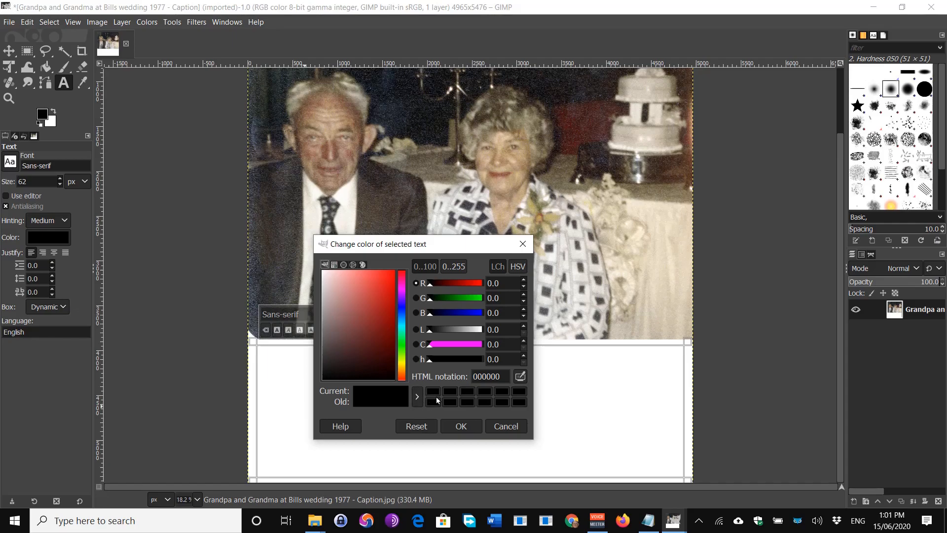
# Choose black (000000) as the caption text colour and confirm it.
pyautogui.click(328, 280)
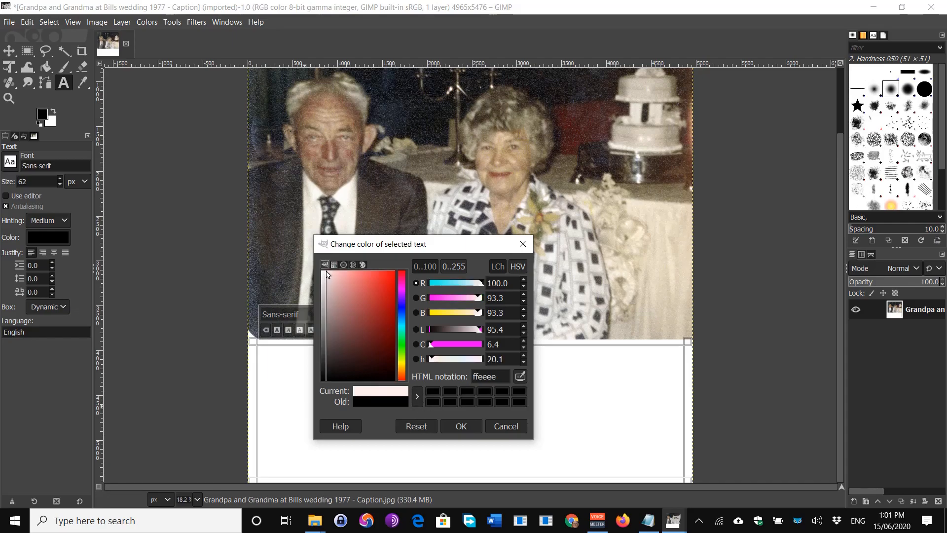
pyautogui.click(433, 392)
pyautogui.click(461, 425)
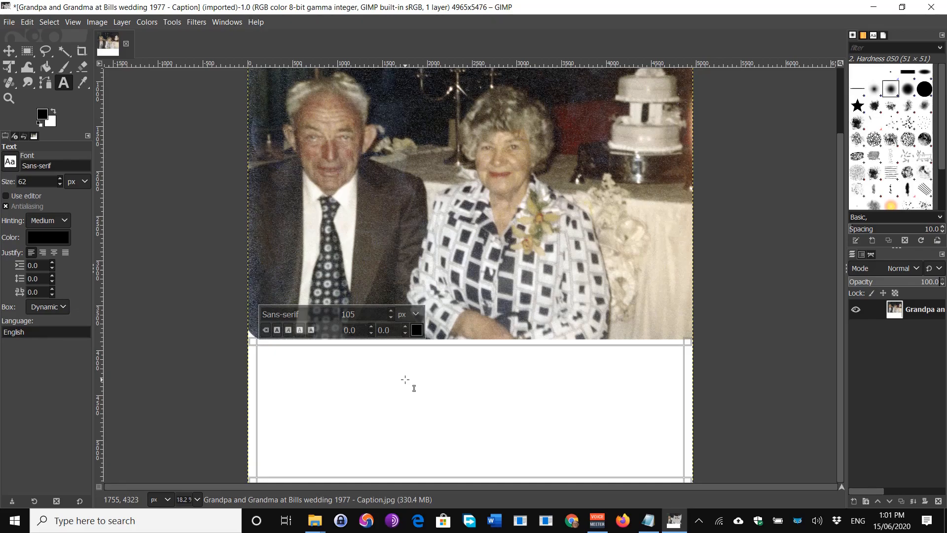
# Type the test letters 'Ta' into the box to create the text layer.
pyautogui.write('T')
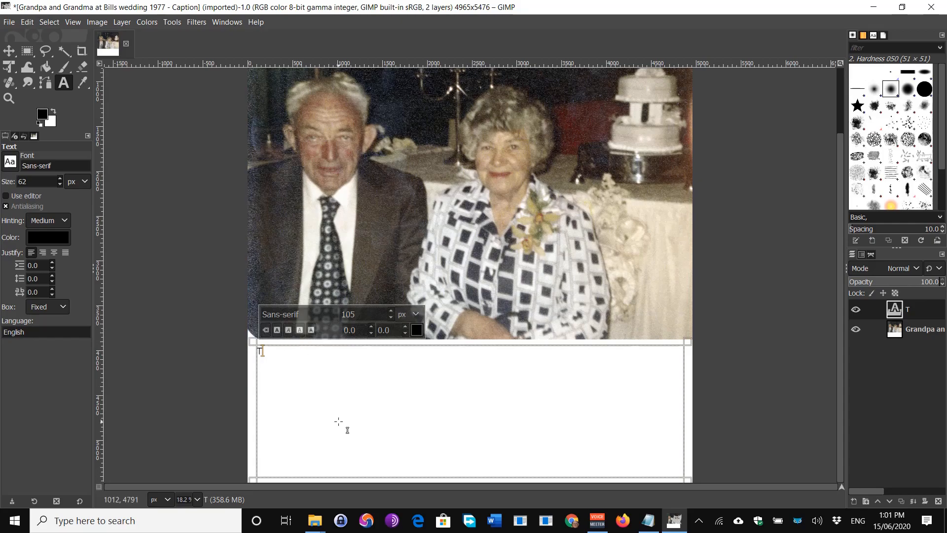
pyautogui.press('BackSpace')
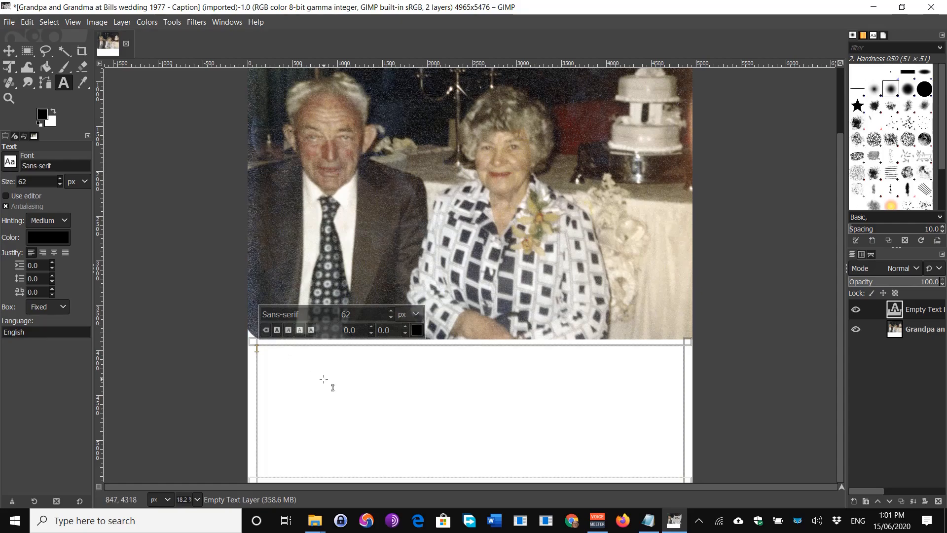
pyautogui.write('T')
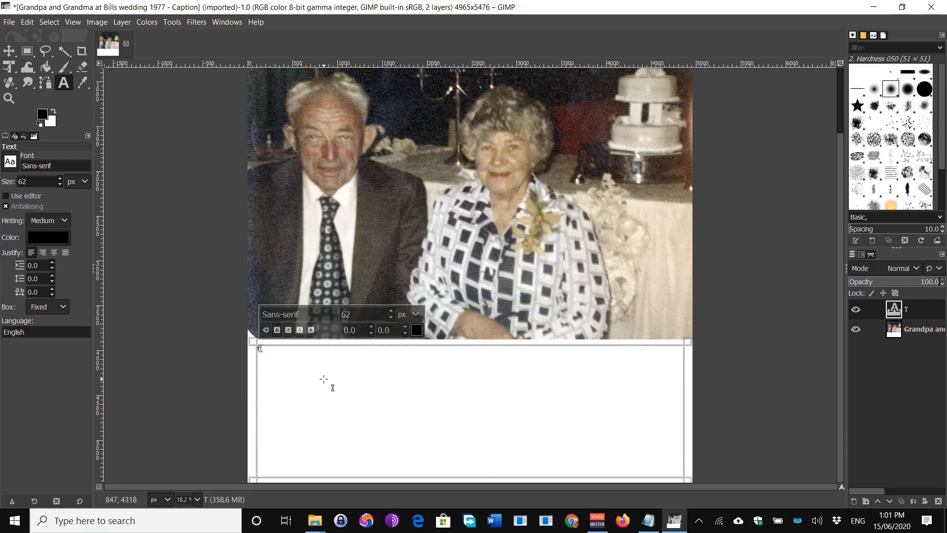
pyautogui.write('a')
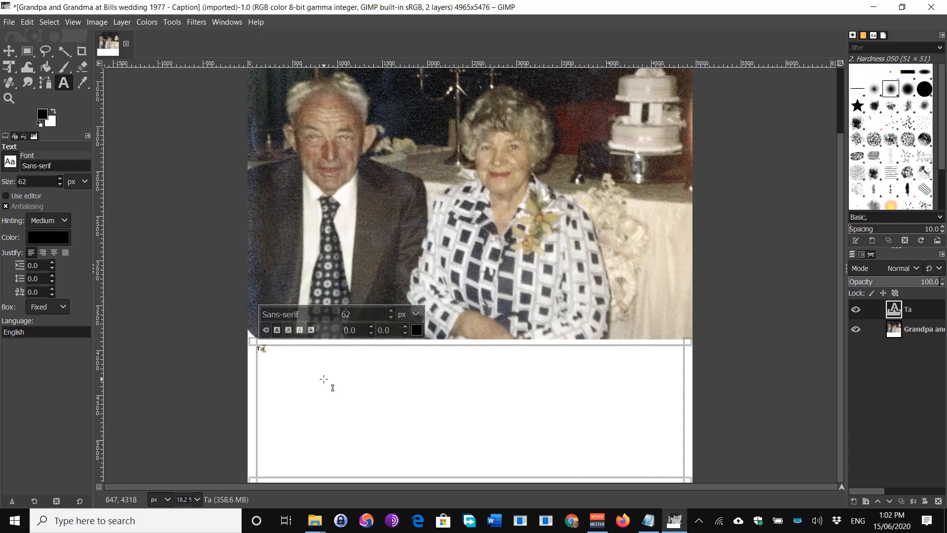
# Clear the test text, set the text size to 105, and retype 'Ta'.
pyautogui.press('BackSpace')
pyautogui.press('BackSpace')
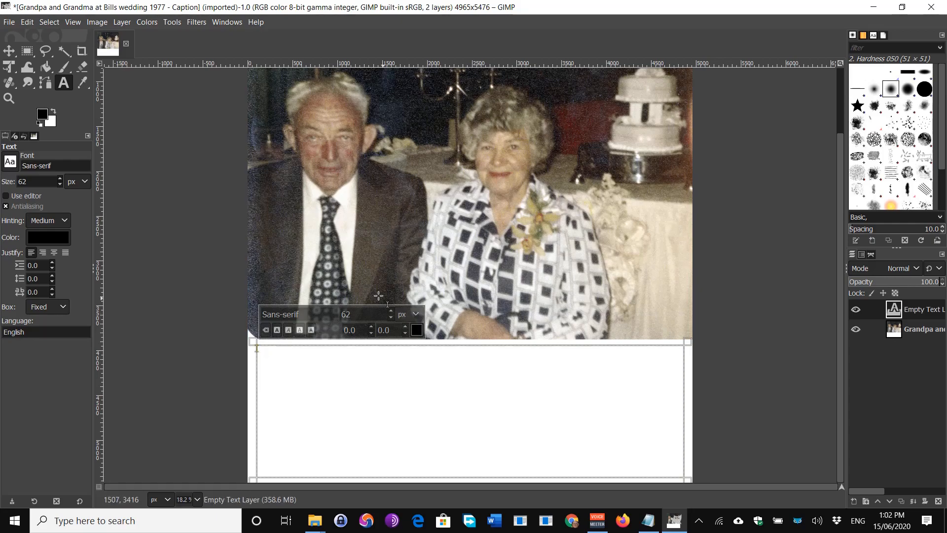
pyautogui.doubleClick(350, 315)
pyautogui.write('105')
pyautogui.write('T')
pyautogui.press('BackSpace')
pyautogui.write('Ta')
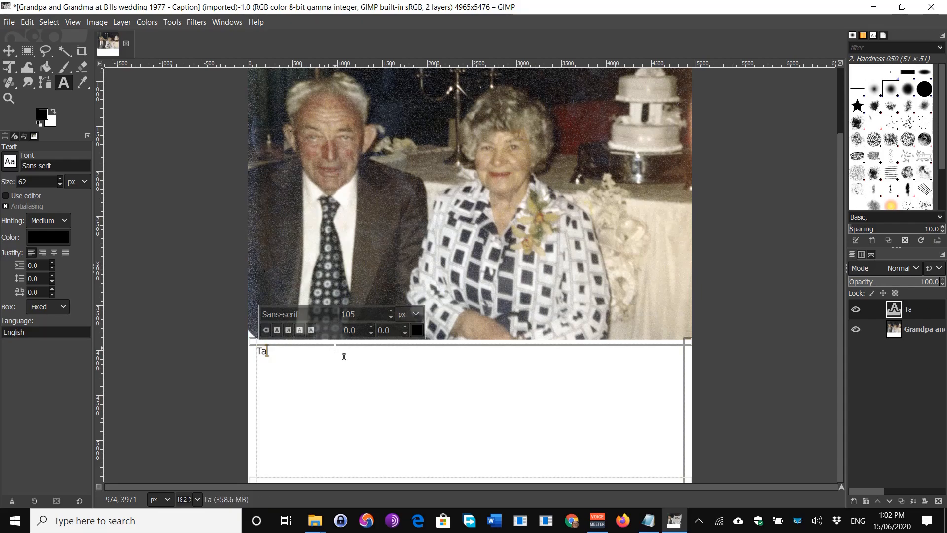
# Make the caption bold and finish the first line ending in 'Wedding 1977', then add a line break.
pyautogui.moveTo(268, 354); pyautogui.dragTo(240, 359)
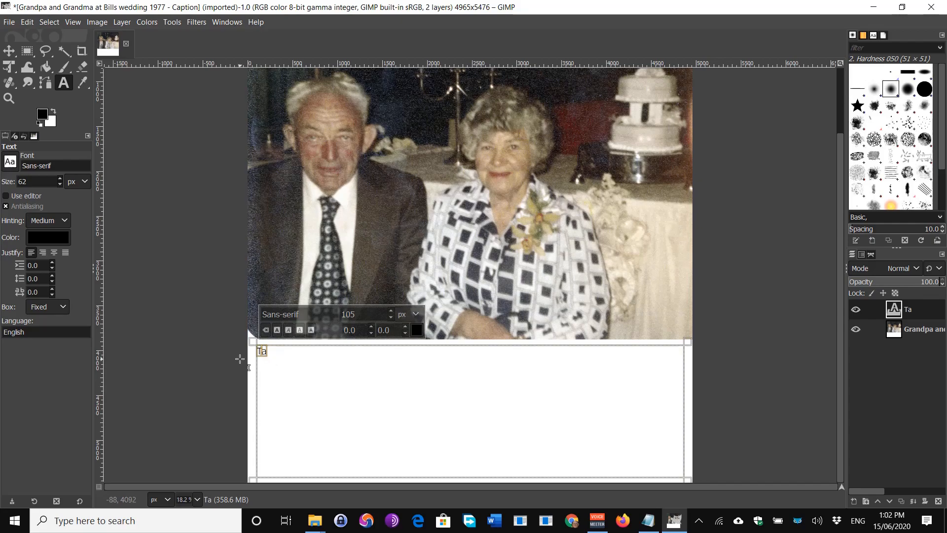
pyautogui.click(282, 329)
pyautogui.click(285, 364)
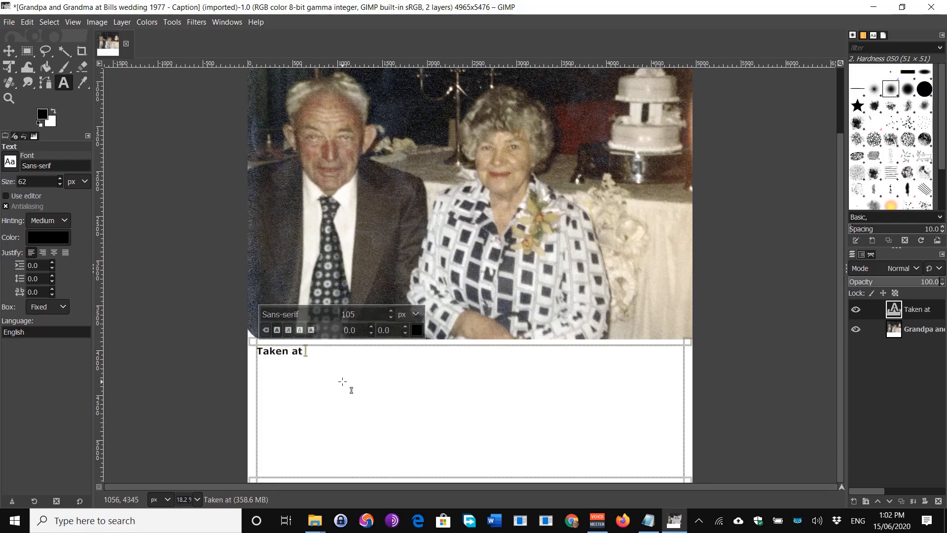
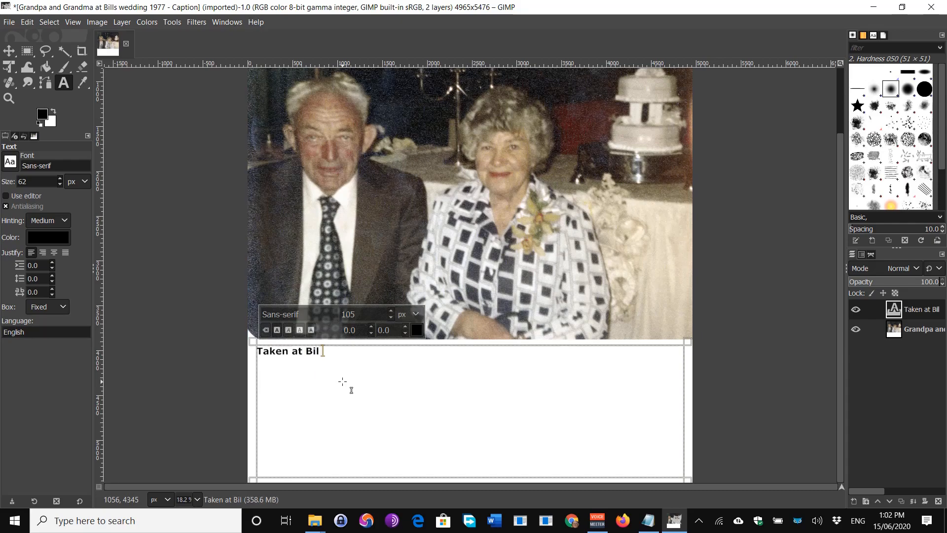
pyautogui.press('BackSpace')
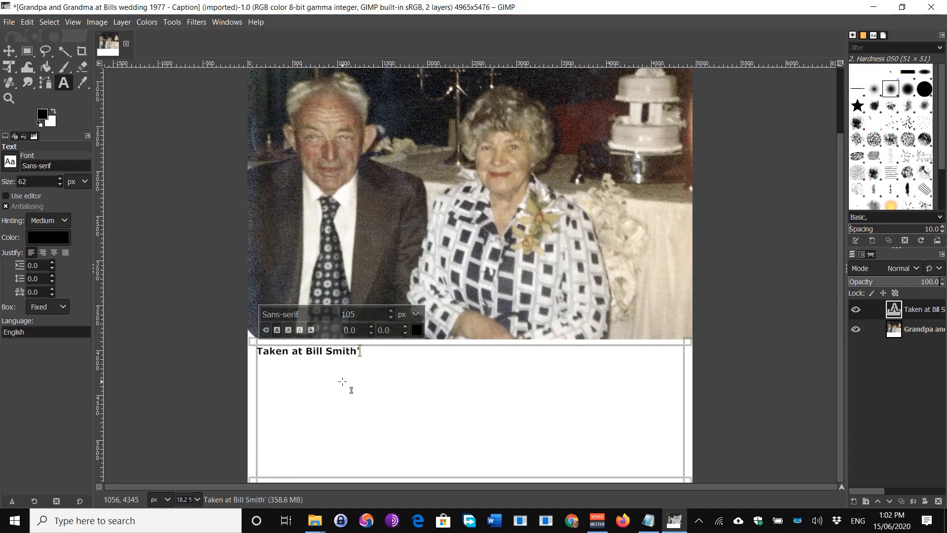
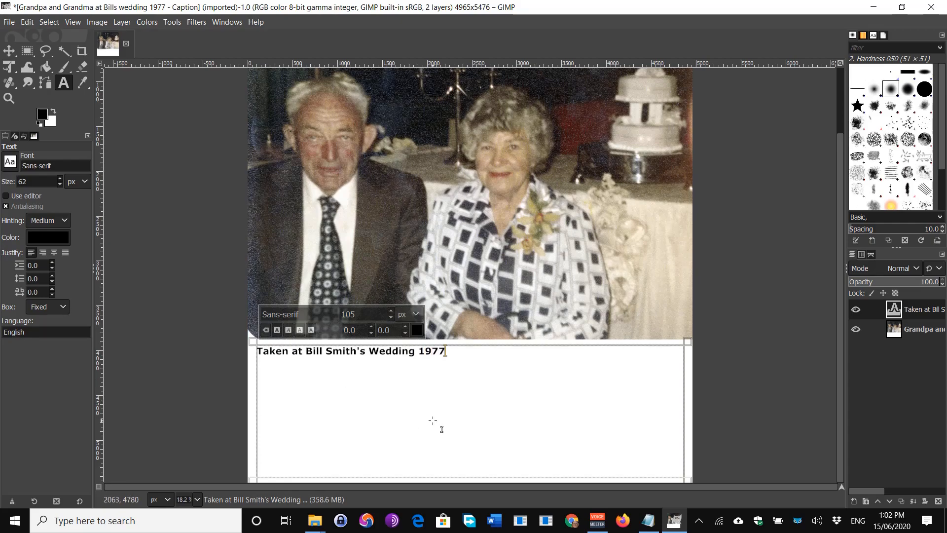
pyautogui.press('Return')
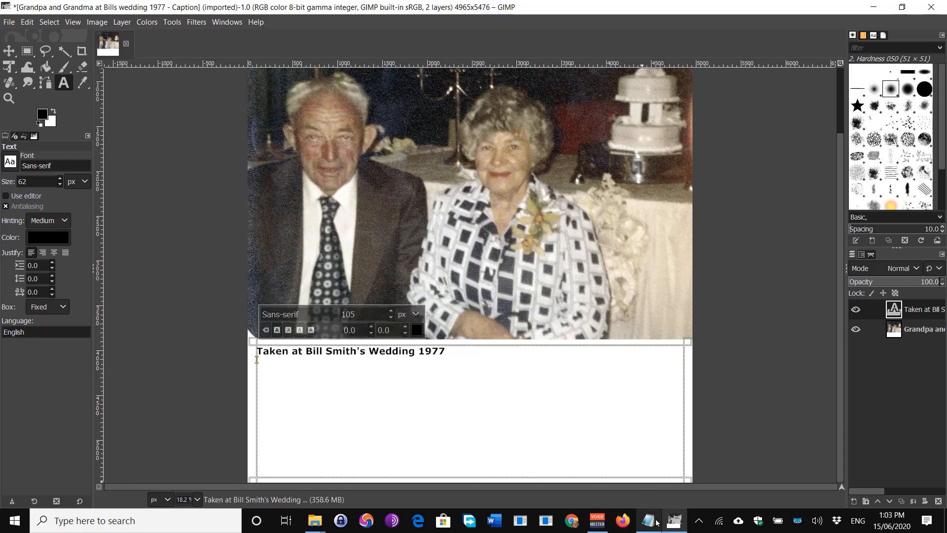
# Copy all the grandparents' birth, marriage and death details from the Notepad file.
pyautogui.moveTo(651, 527)
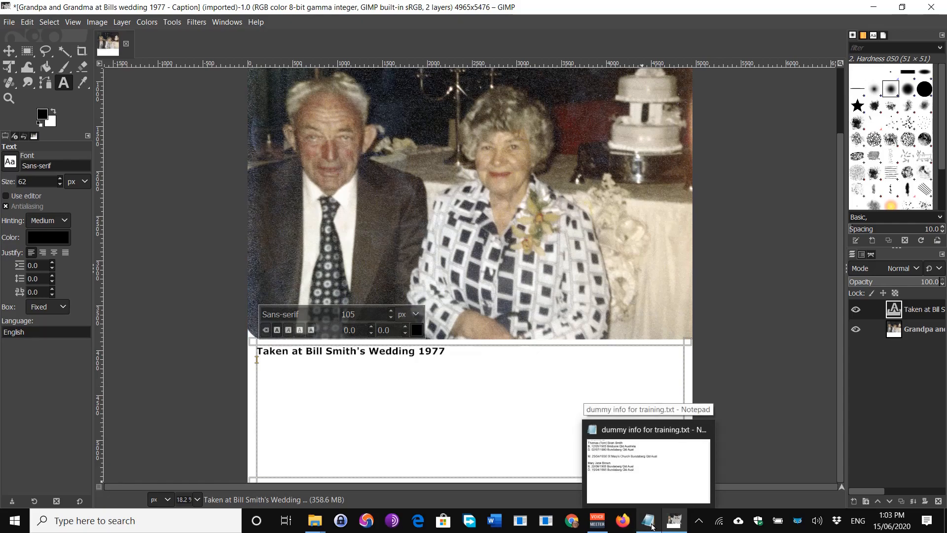
pyautogui.click(651, 526)
pyautogui.moveTo(417, 225); pyautogui.dragTo(44, 50)
pyautogui.hotkey('ctrl', 'c')
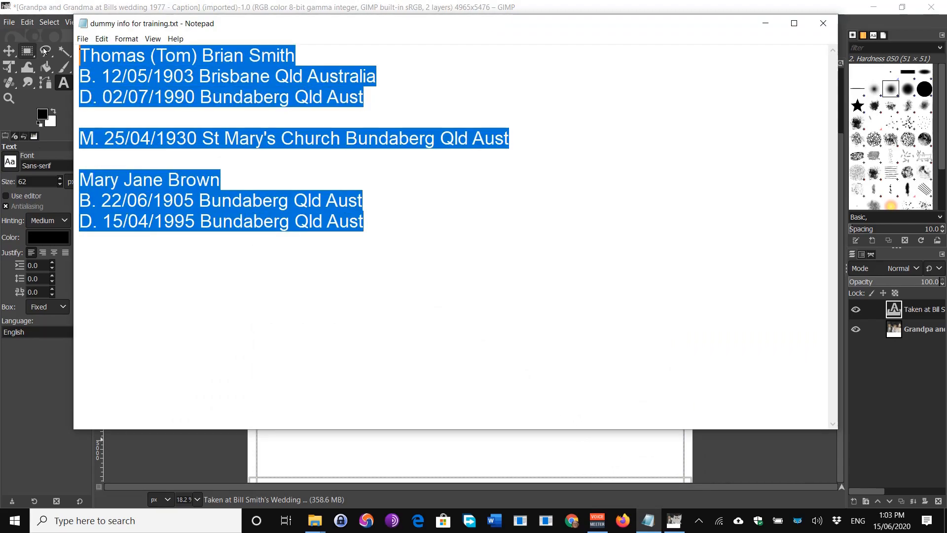
pyautogui.rightClick(158, 61)
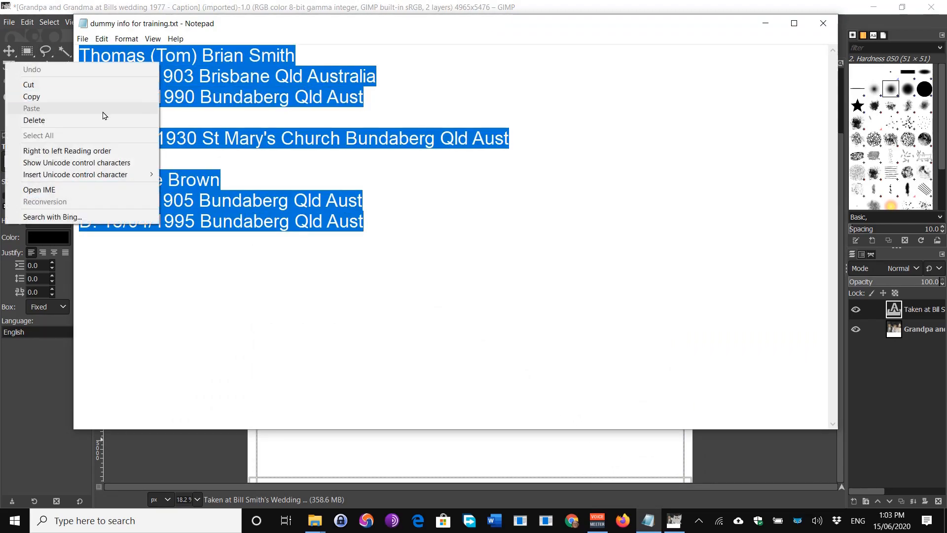
pyautogui.click(78, 97)
# Paste the family details as new caption lines after '1977' in GIMP.
pyautogui.click(476, 458)
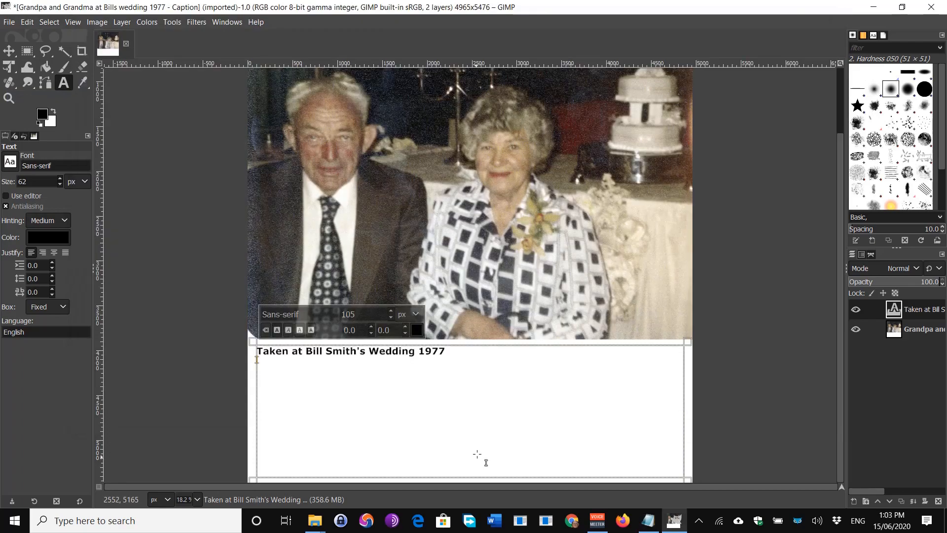
pyautogui.click(461, 352)
pyautogui.press('Return')
pyautogui.hotkey('ctrl', 'v')
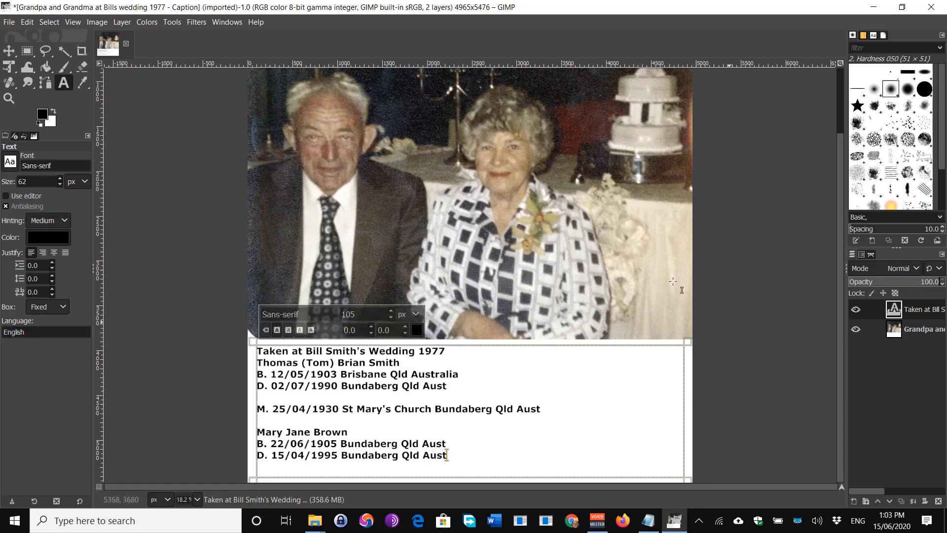
# Save the project as 'Grandpa and Grandma at Bills wedding 1977 - Caption.xcf' in Grandparents.
pyautogui.click(10, 23)
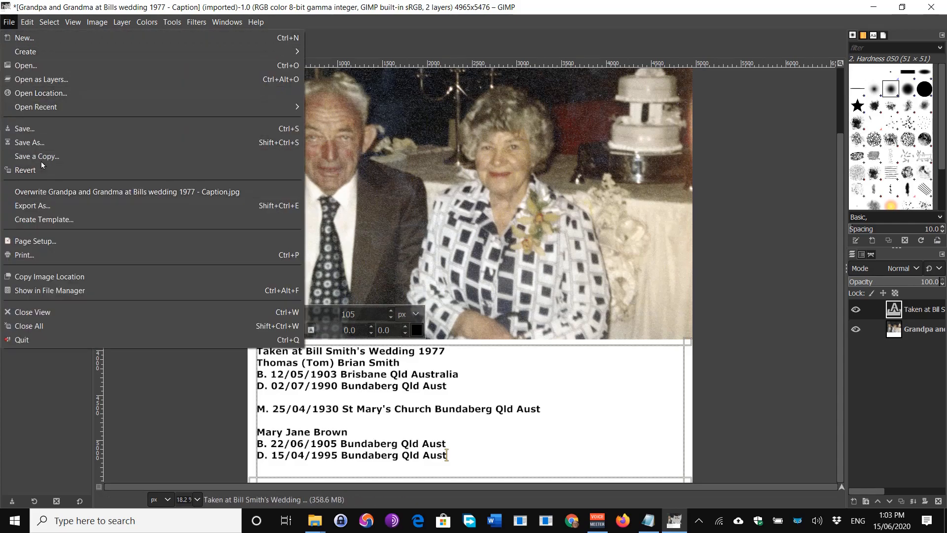
pyautogui.click(30, 130)
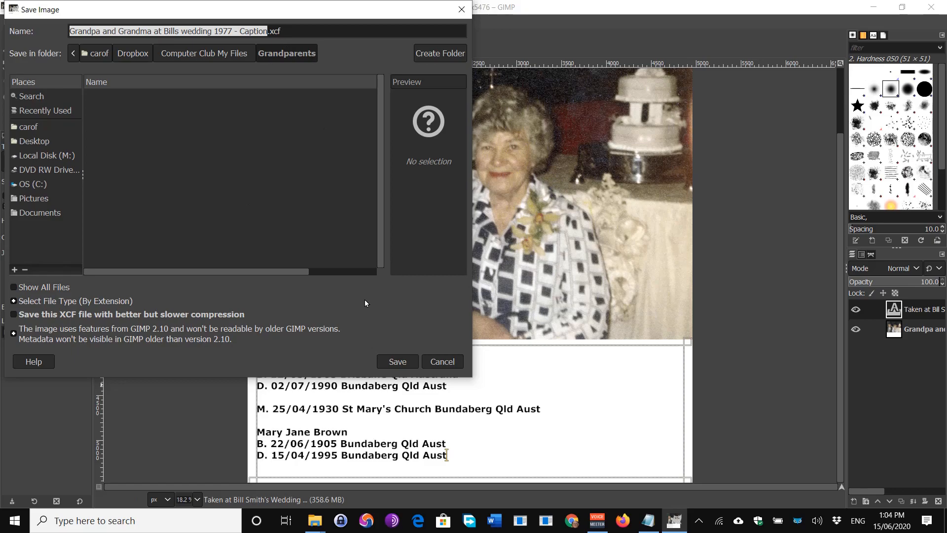
pyautogui.click(398, 362)
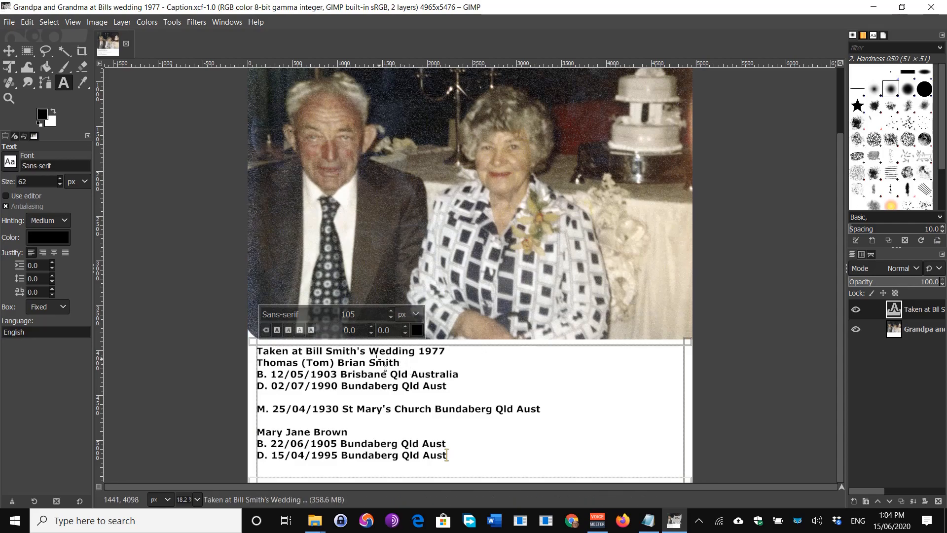
# Start Export As and change the file extension from .png to .jpg.
pyautogui.click(6, 22)
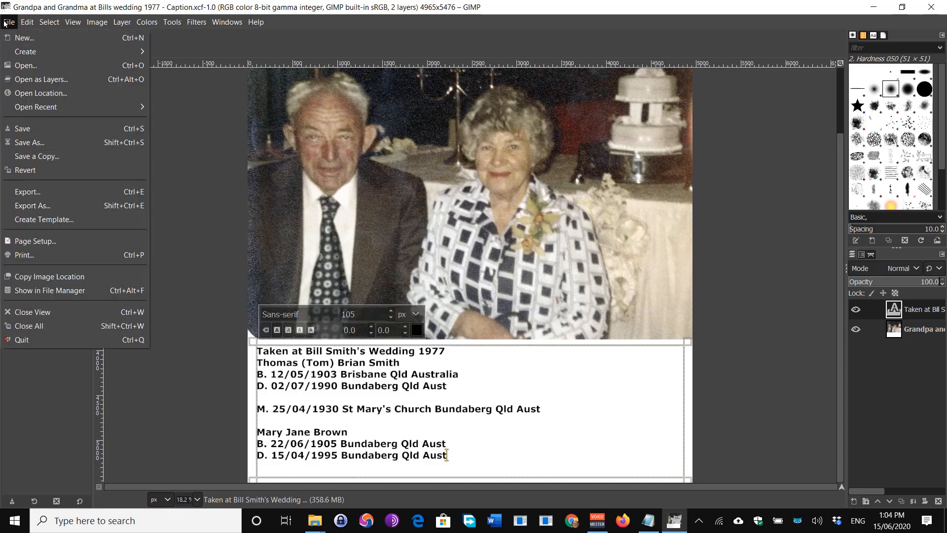
pyautogui.click(34, 205)
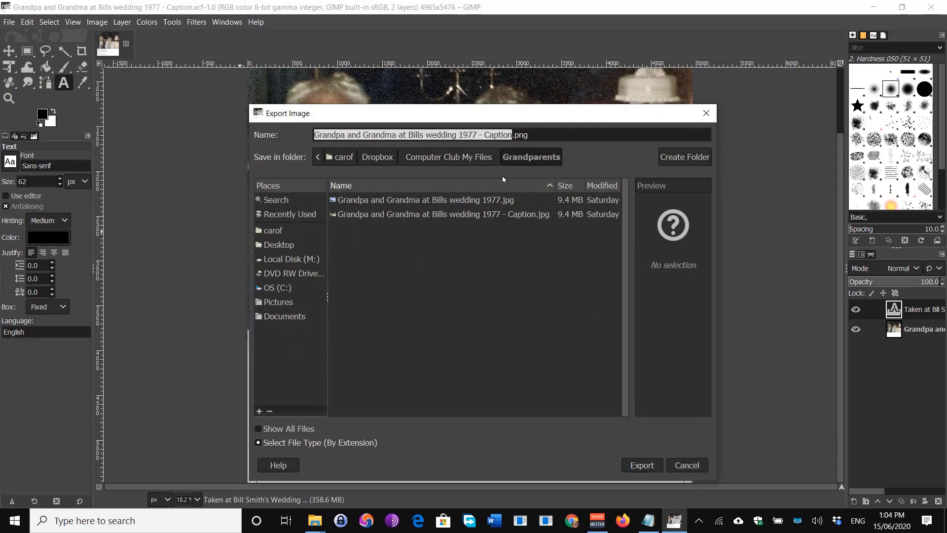
pyautogui.click(536, 135)
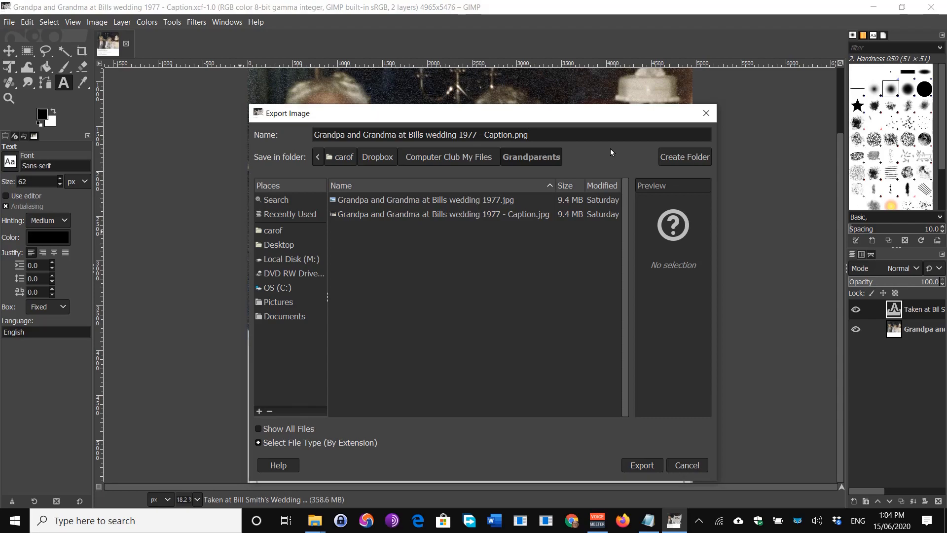
pyautogui.press('BackSpace')
pyautogui.press('BackSpace')
pyautogui.press('BackSpace')
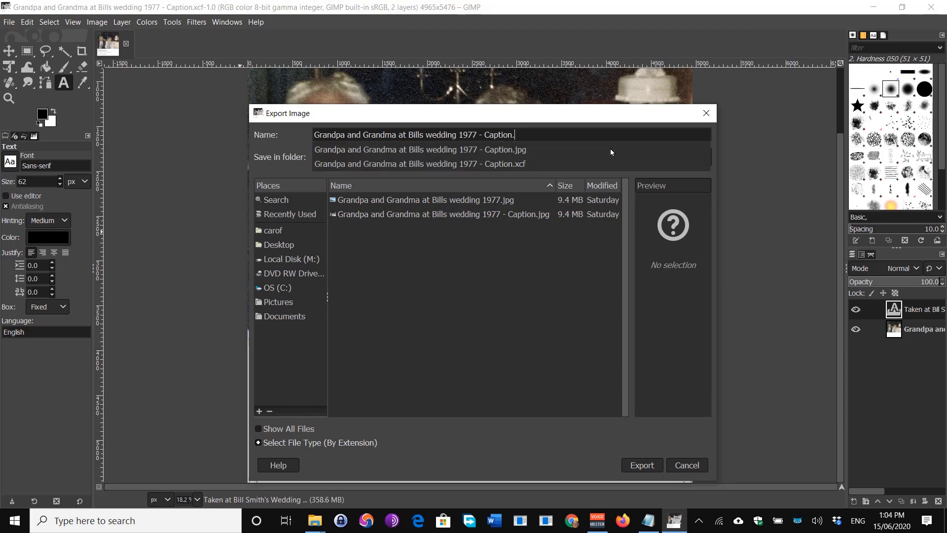
pyautogui.write('jpg')
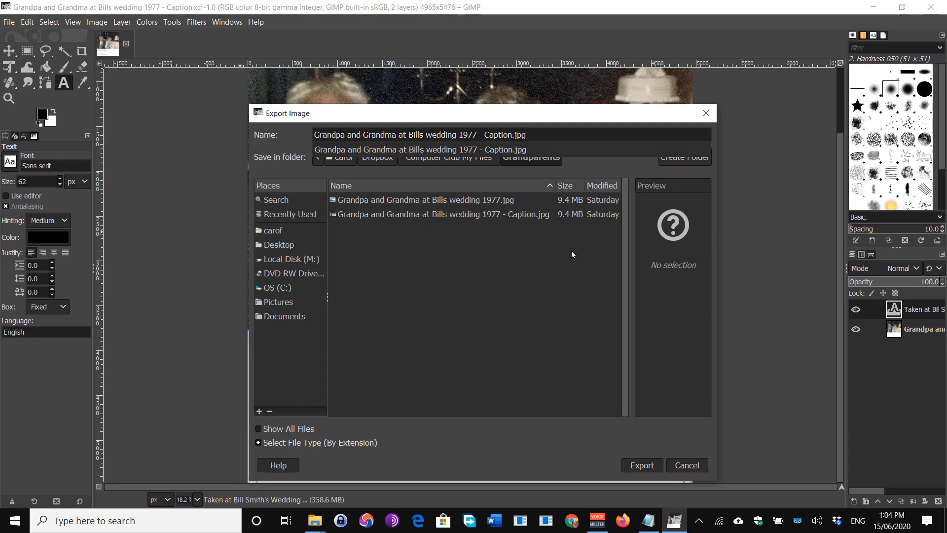
pyautogui.click(648, 467)
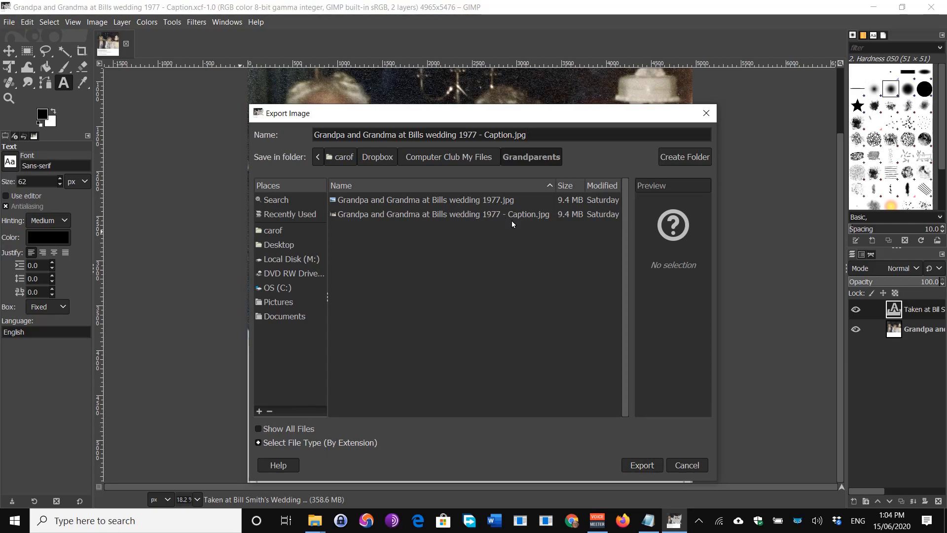
# Export as JPG at quality 100, replacing the existing caption JPG.
pyautogui.click(646, 465)
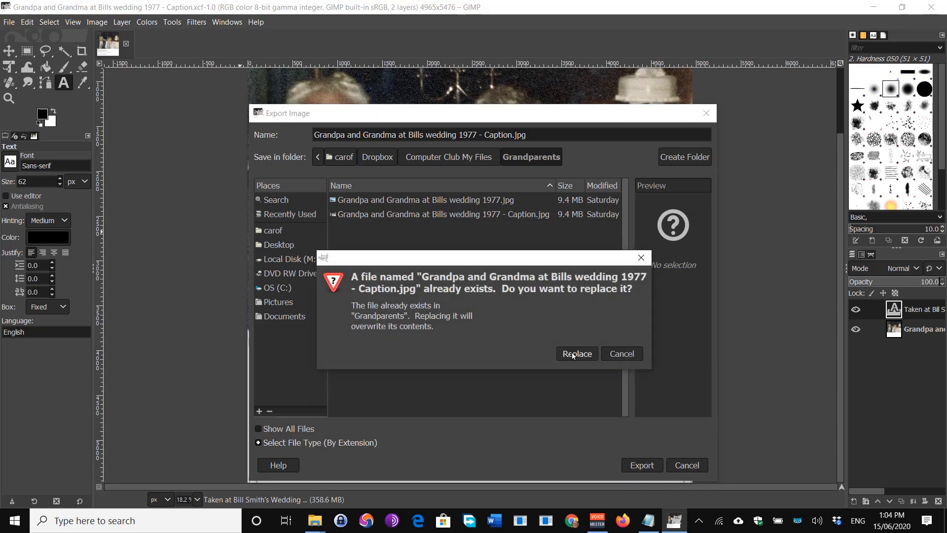
pyautogui.click(573, 354)
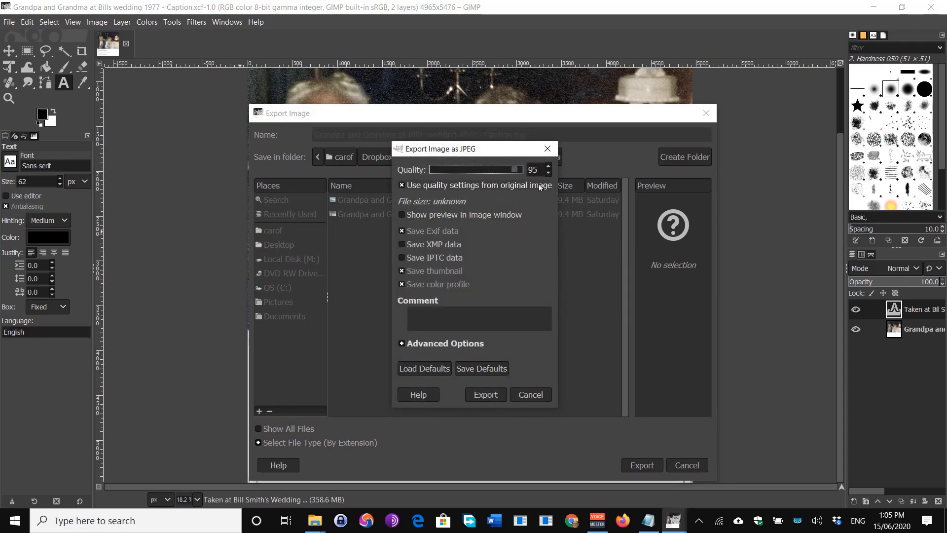
pyautogui.click(549, 167)
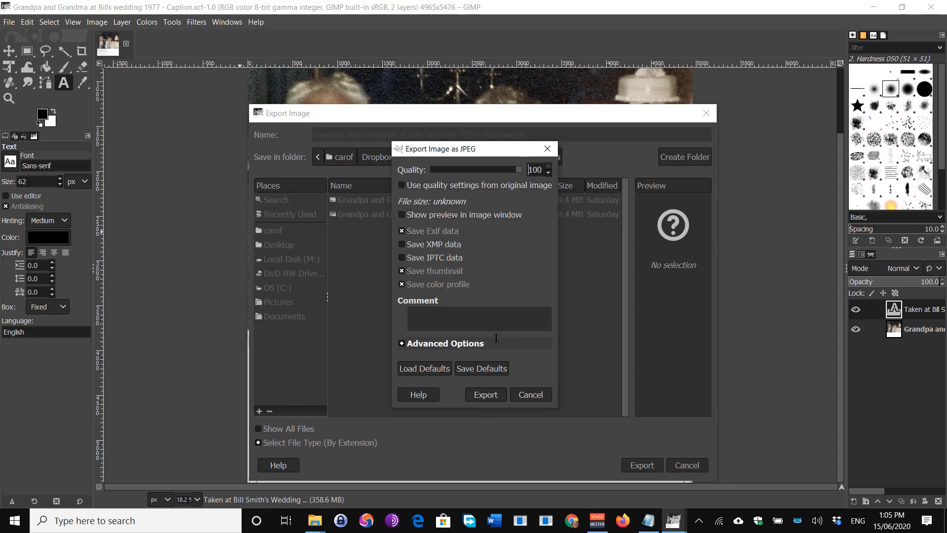
pyautogui.click(496, 394)
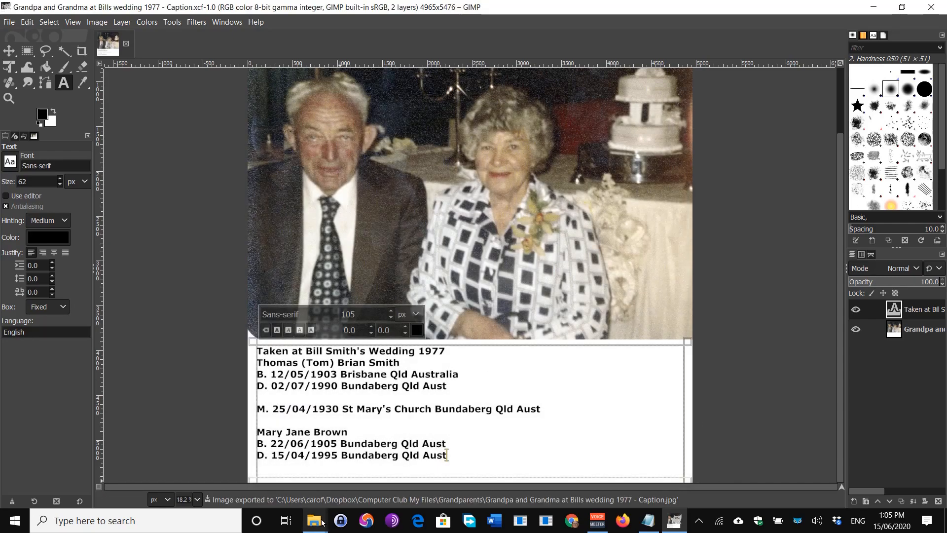
# Switch to the Grandparents folder window in File Explorer.
pyautogui.click(319, 526)
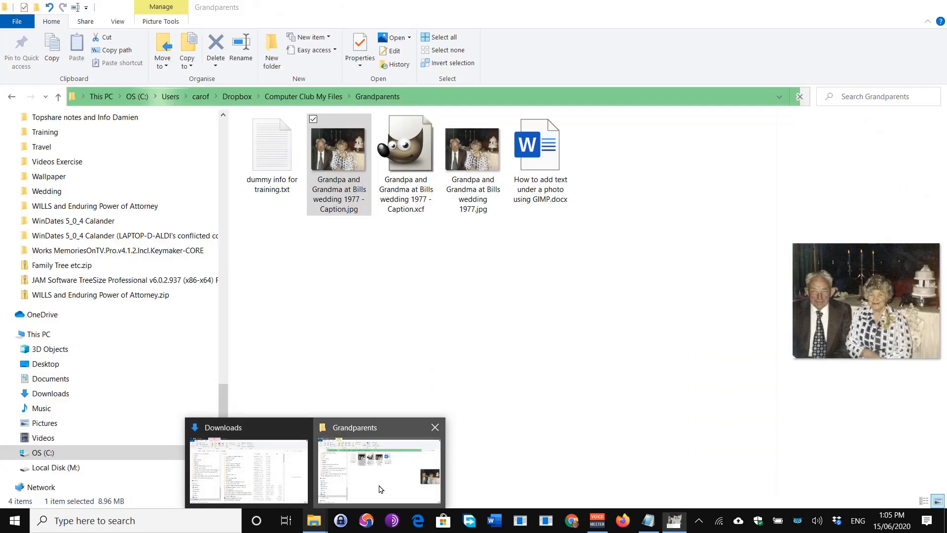
pyautogui.click(381, 489)
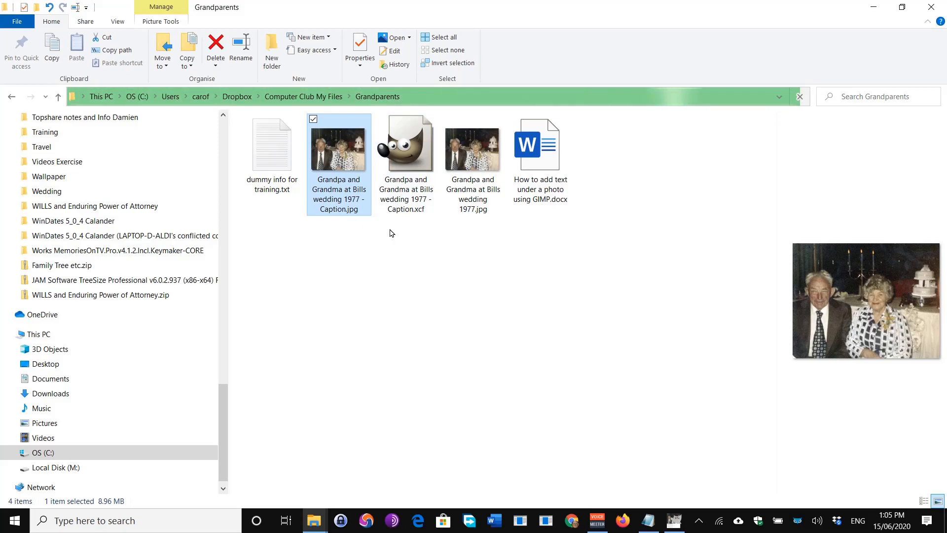
pyautogui.click(385, 267)
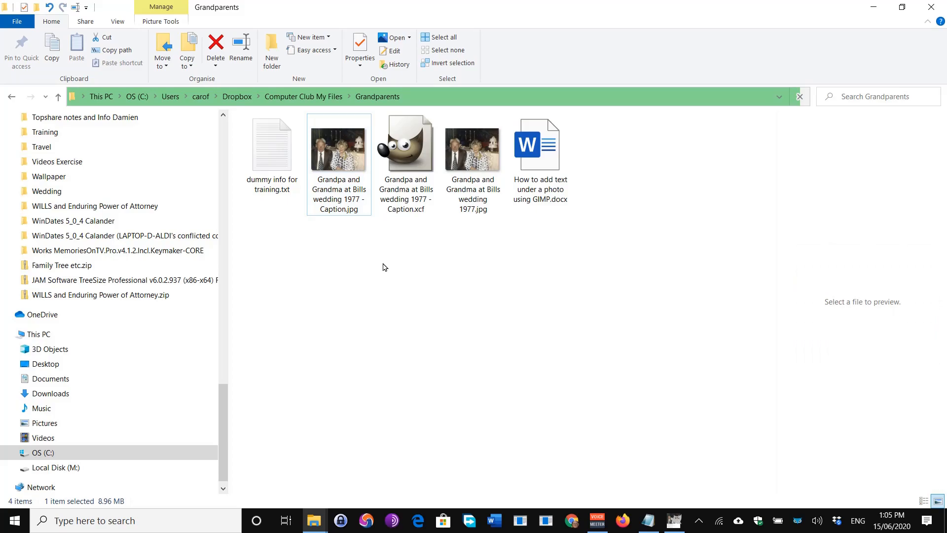
pyautogui.rightClick(385, 182)
pyautogui.click(420, 252)
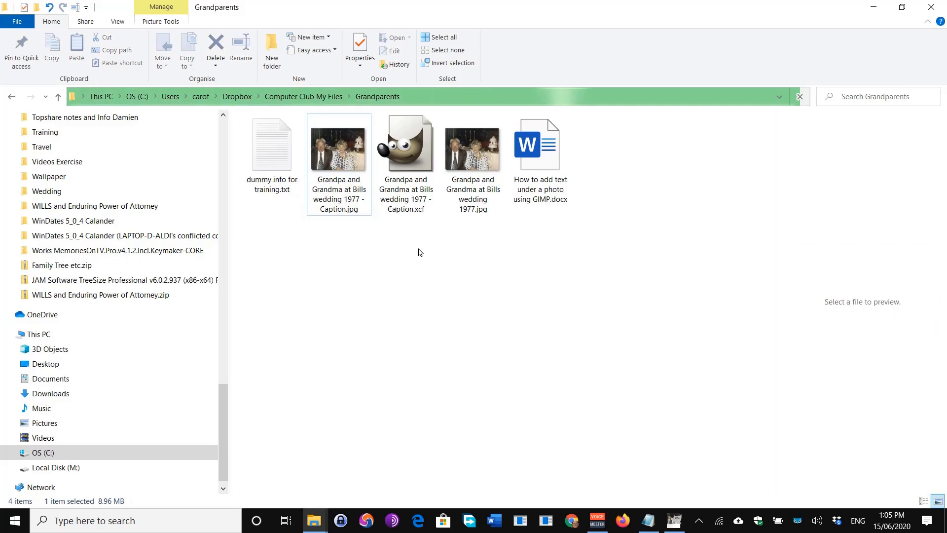
# Go up to Computer Club My Files, re-enter Grandparents, and open the caption JPG.
pyautogui.click(304, 97)
pyautogui.click(340, 99)
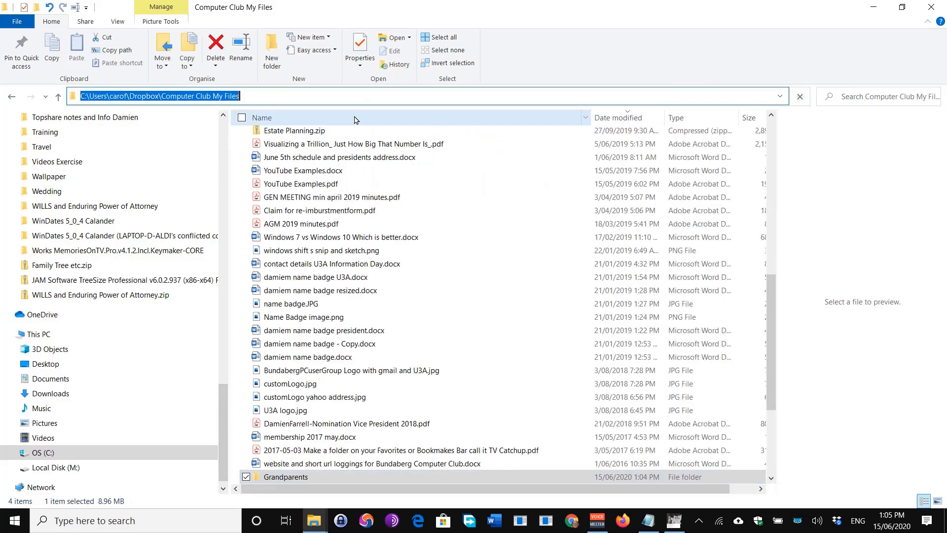
pyautogui.scroll(-2, 295, 446)
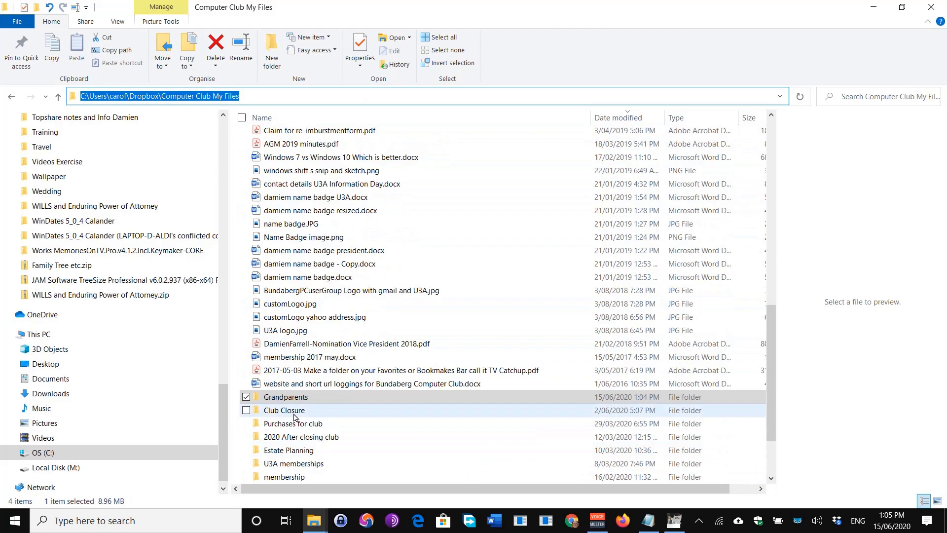
pyautogui.doubleClick(290, 397)
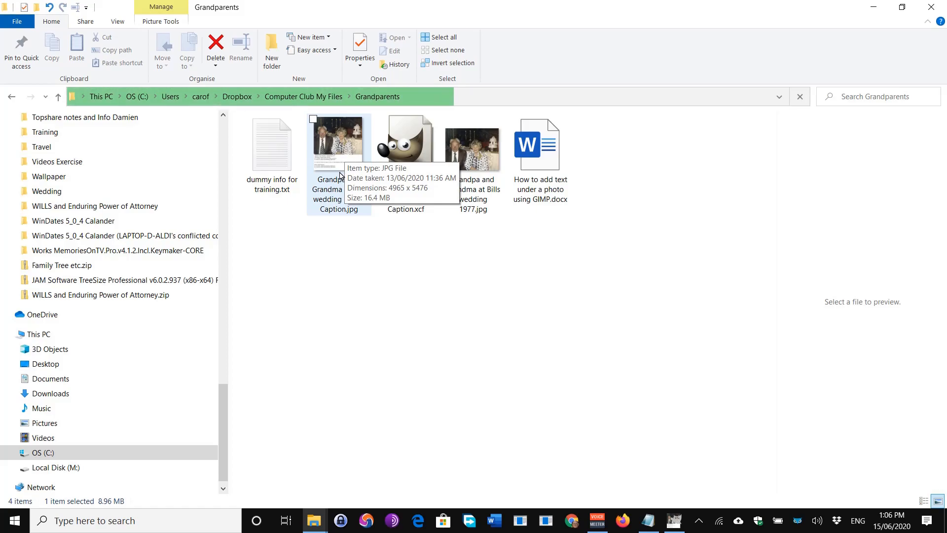
pyautogui.click(340, 150)
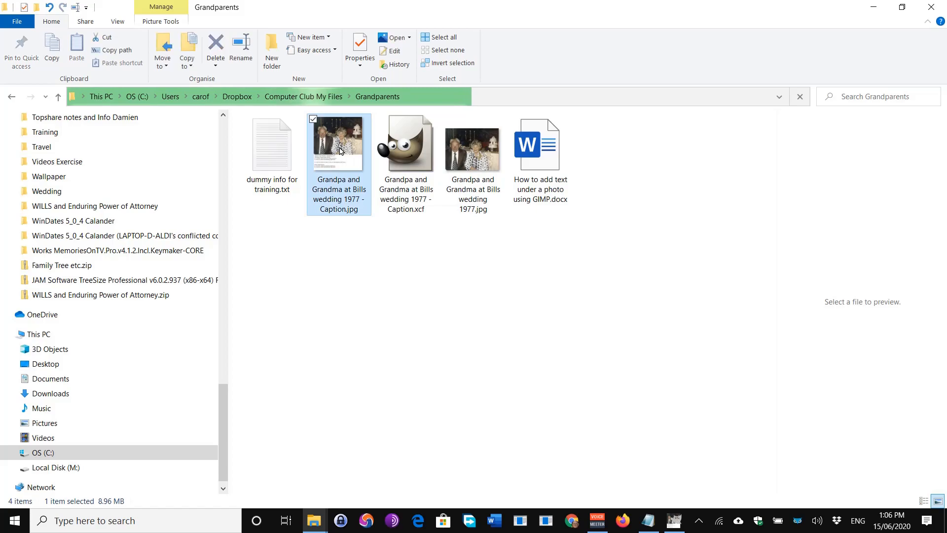
pyautogui.doubleClick(340, 150)
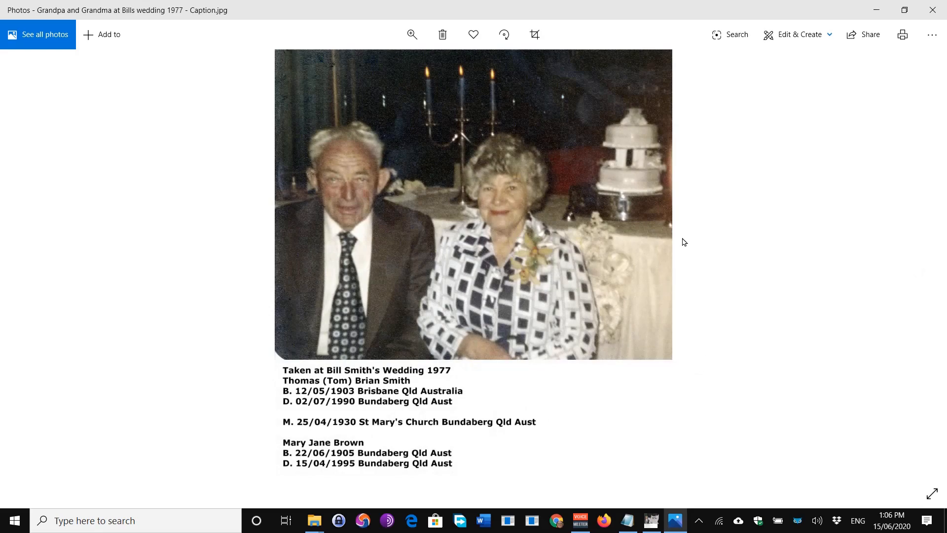
# Run a full-screen slideshow of the captioned photo, exit it, then start the slideshow again.
pyautogui.rightClick(452, 272)
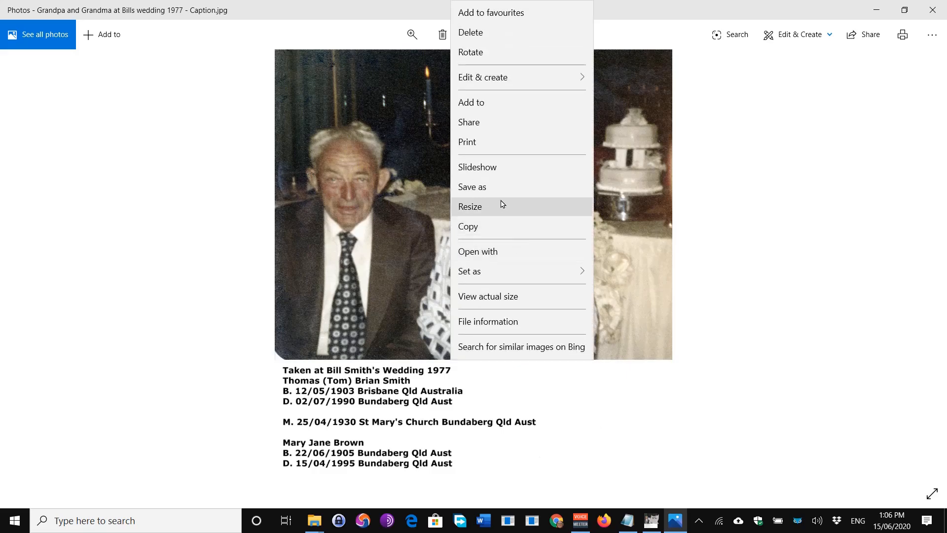
pyautogui.click(488, 167)
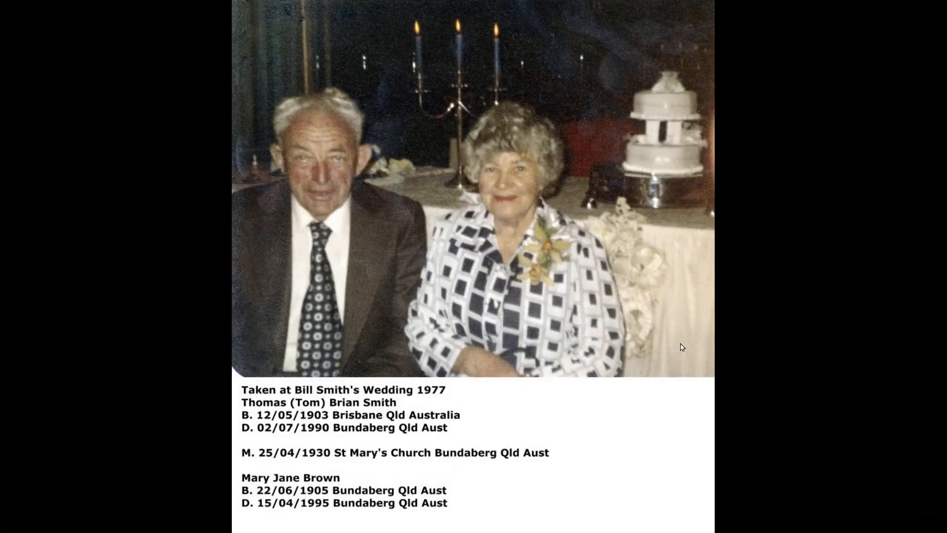
pyautogui.click(680, 344)
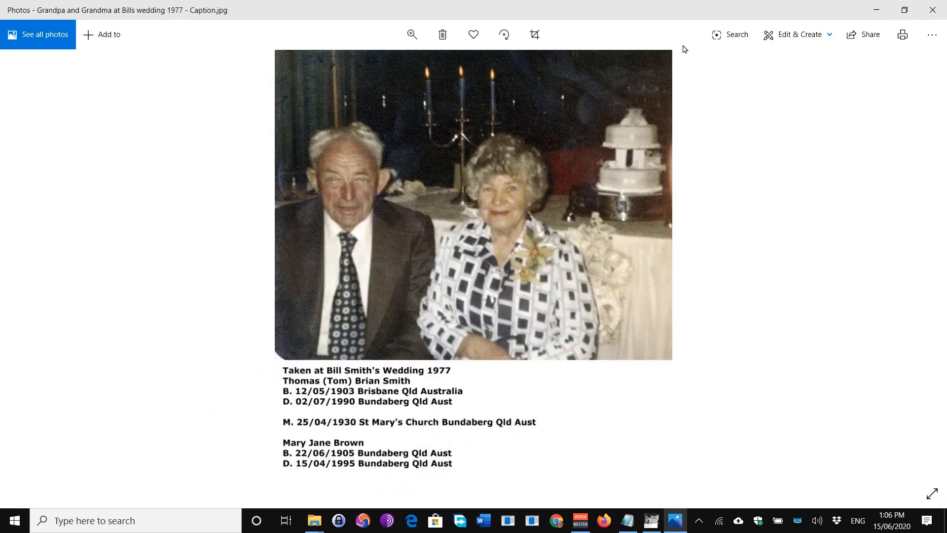
pyautogui.rightClick(581, 140)
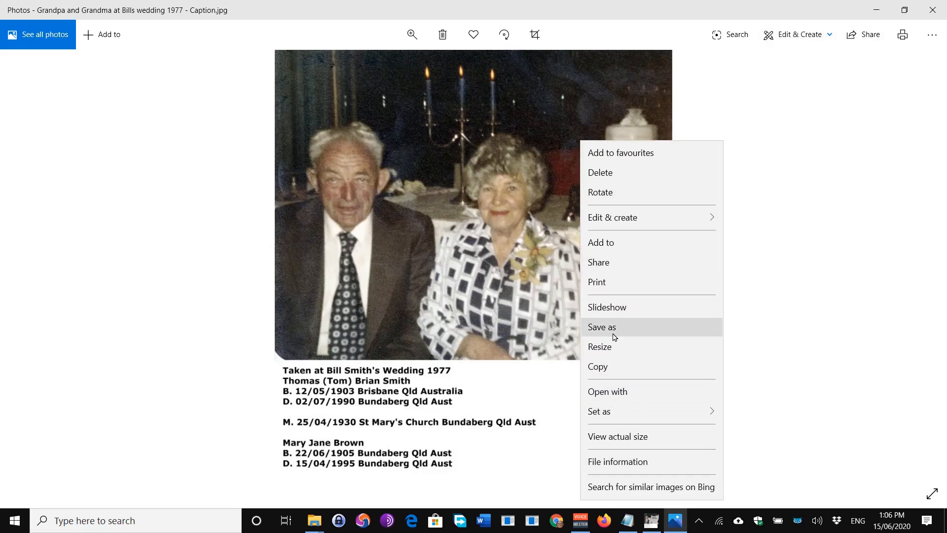
pyautogui.click(611, 306)
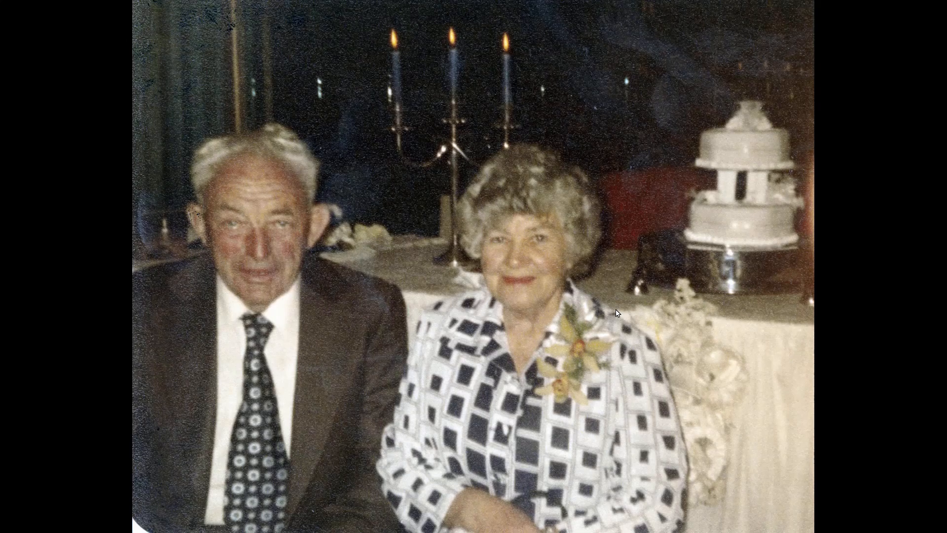
# Exit the slideshow with Esc and step back to the previous photo.
pyautogui.press('Escape')
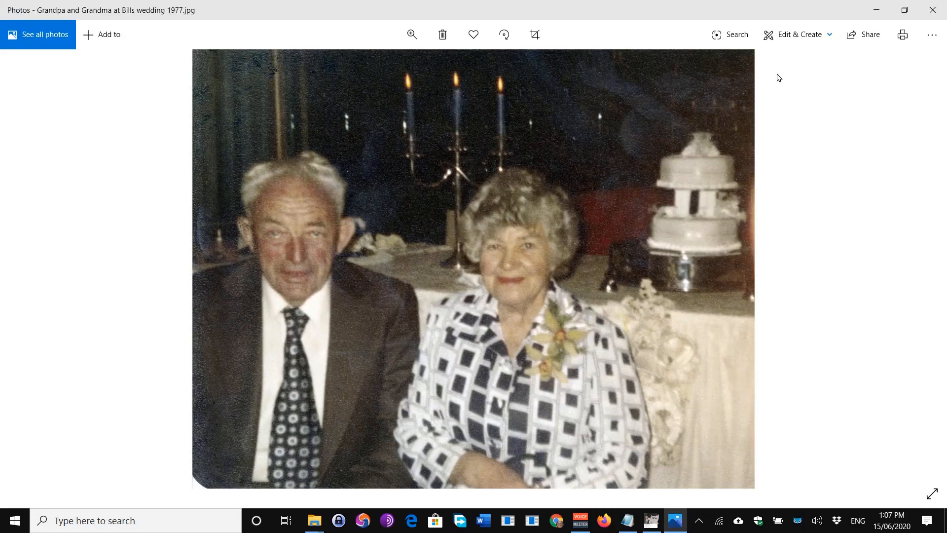
pyautogui.click(51, 289)
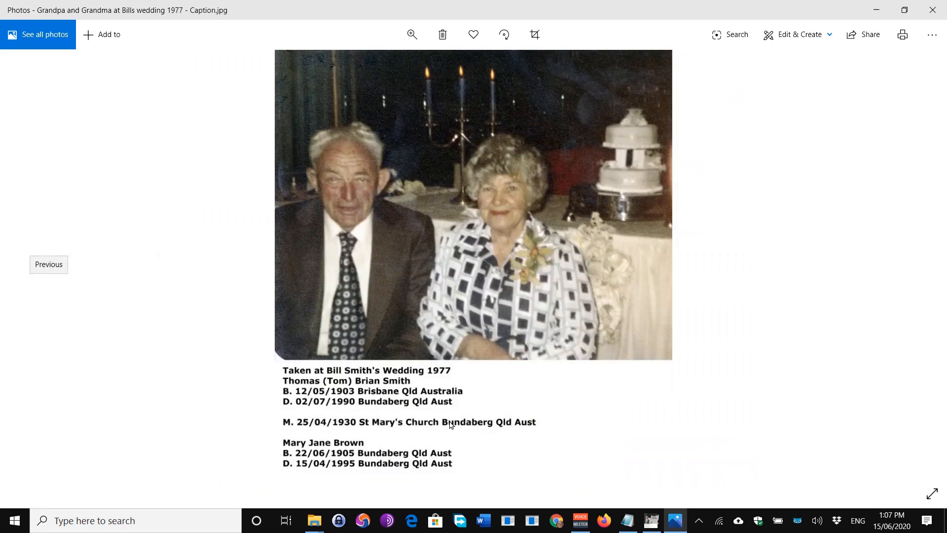